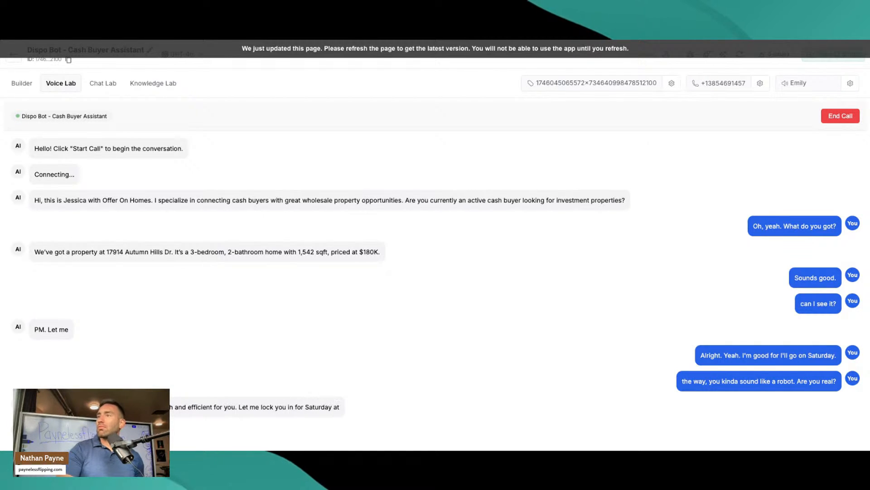
End the voice test call with the Dispo Bot - Cash Buyer Assistant
left_click(841, 115)
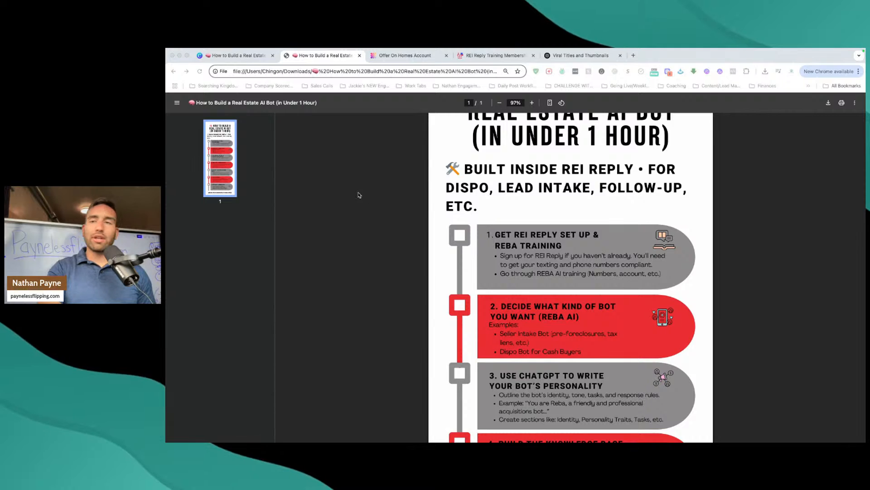
key("ctrl+Left")
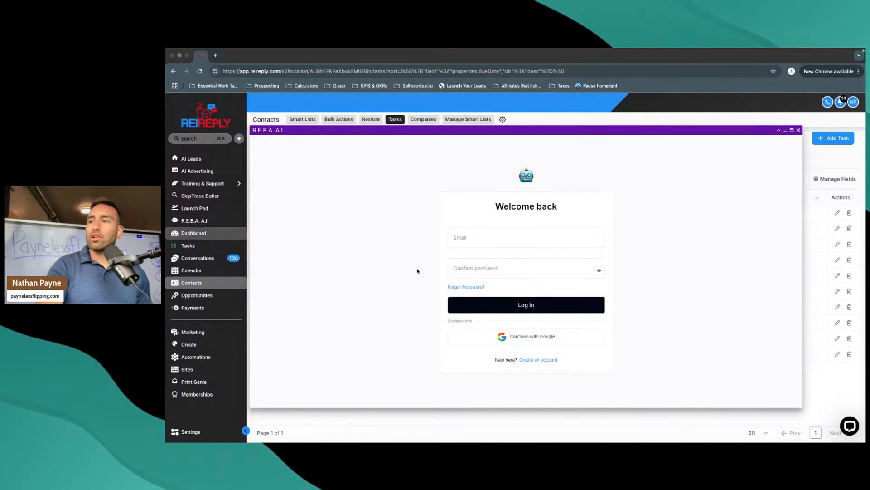
key("ctrl+Left")
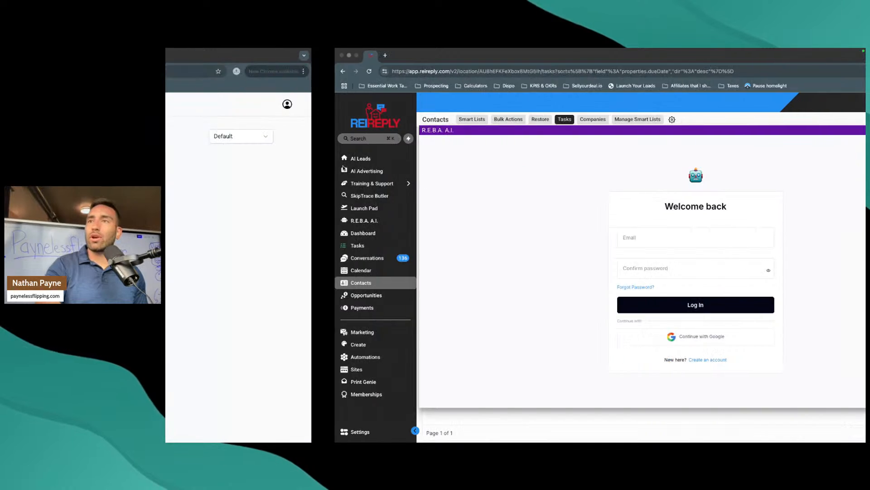
key("ctrl+Right")
key("ctrl+Left")
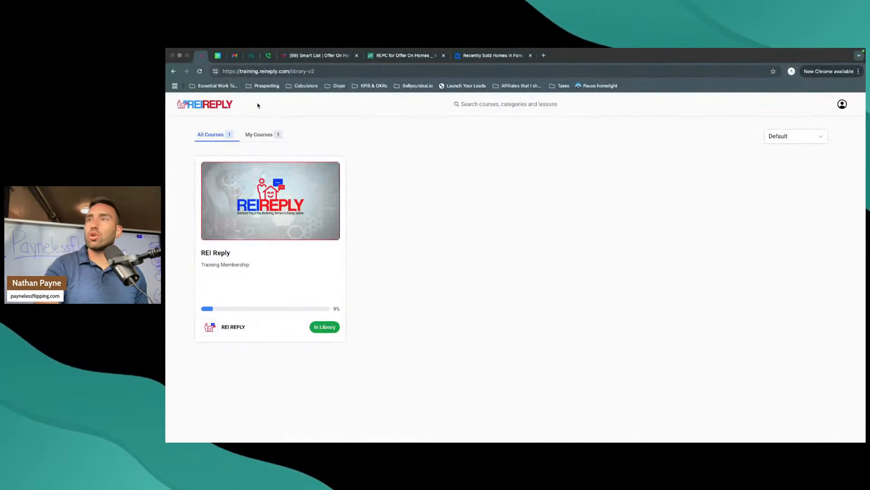
key("ctrl+Right")
key("ctrl+Right")
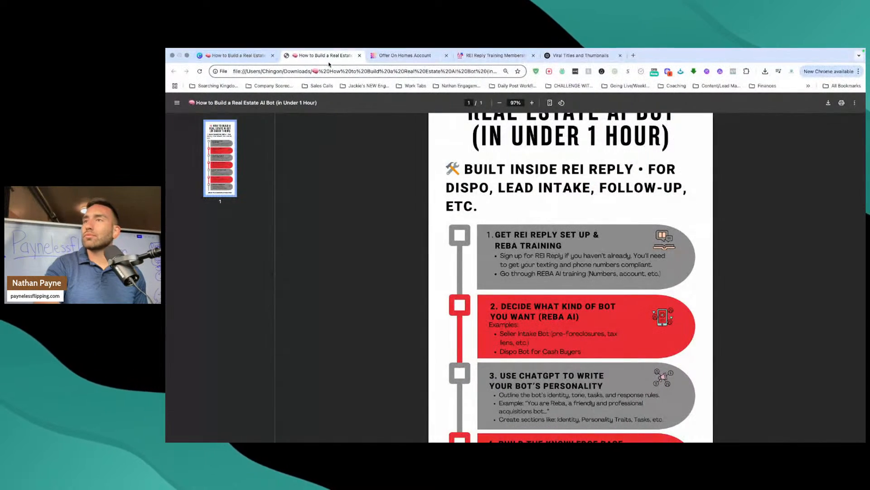
Reload the outdated Offer On Homes account page, dismissing its update alerts, and return to the assistants list
left_click(375, 61)
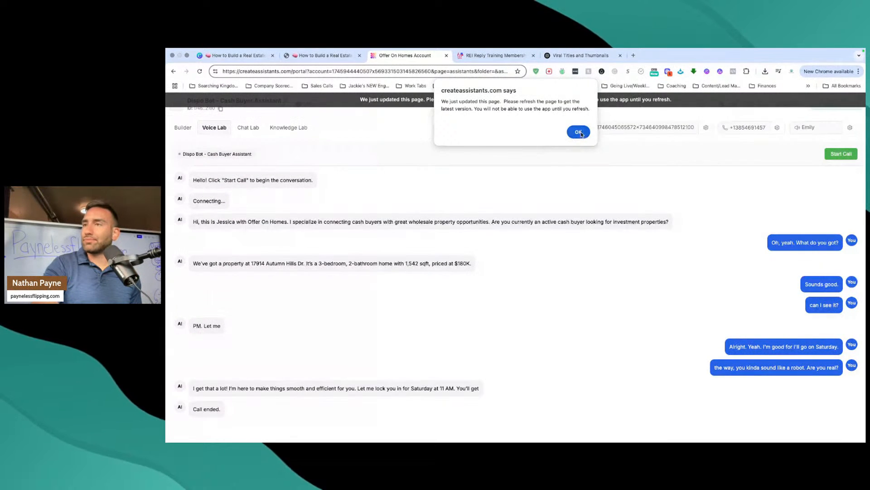
left_click(579, 132)
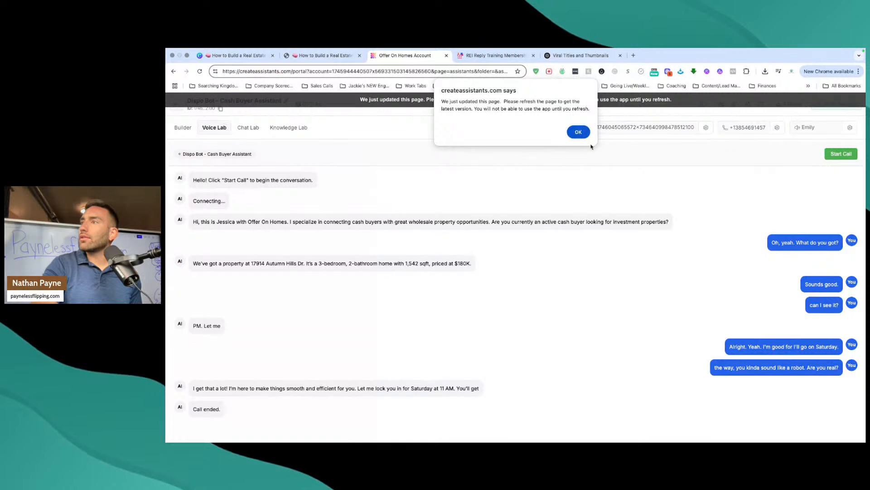
left_click(578, 133)
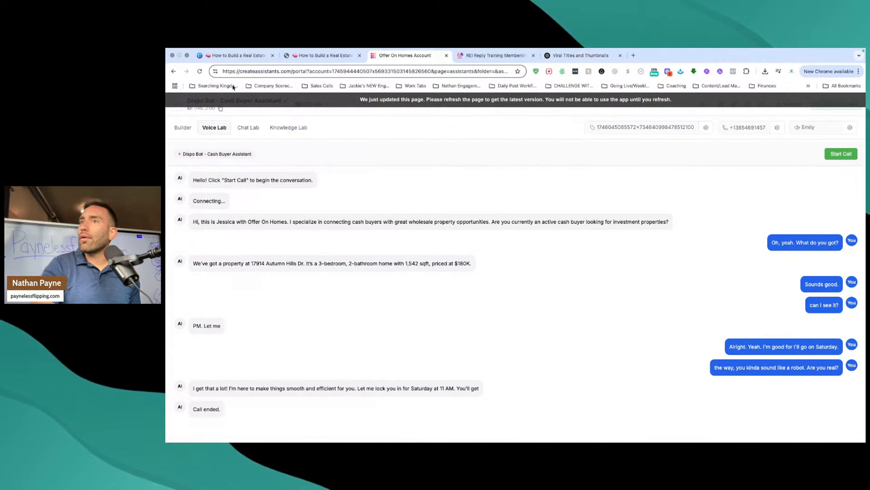
left_click(199, 71)
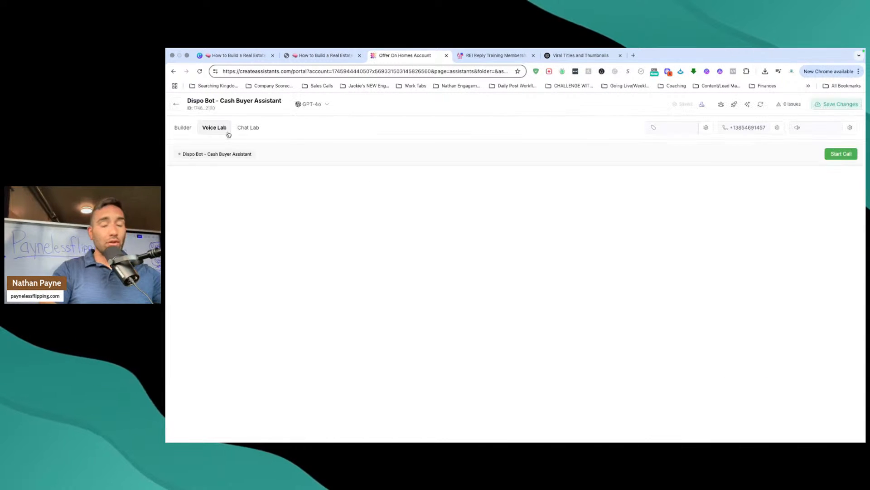
left_click(177, 104)
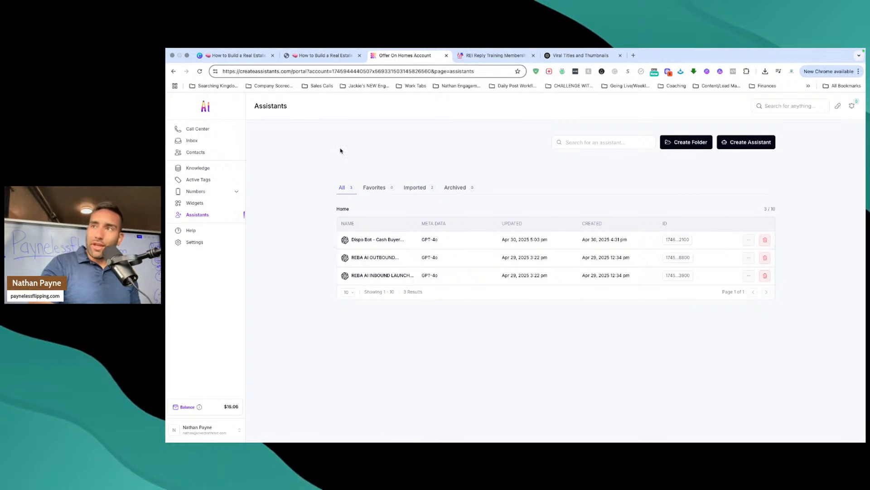
Review the lesson list of the REBA AI Contact Center course in the REI Reply training, from login through best practices
left_click(480, 56)
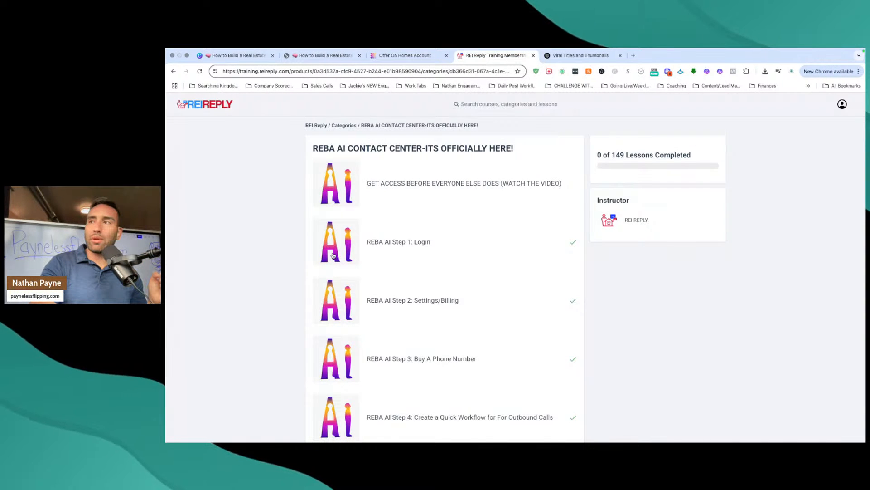
scroll(375, 226, "down", 3)
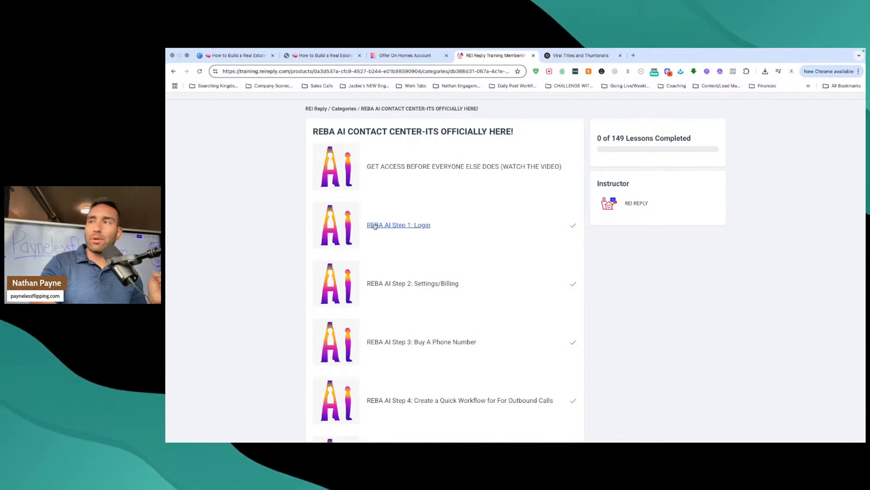
scroll(375, 226, "down", 7)
scroll(375, 226, "up", 1)
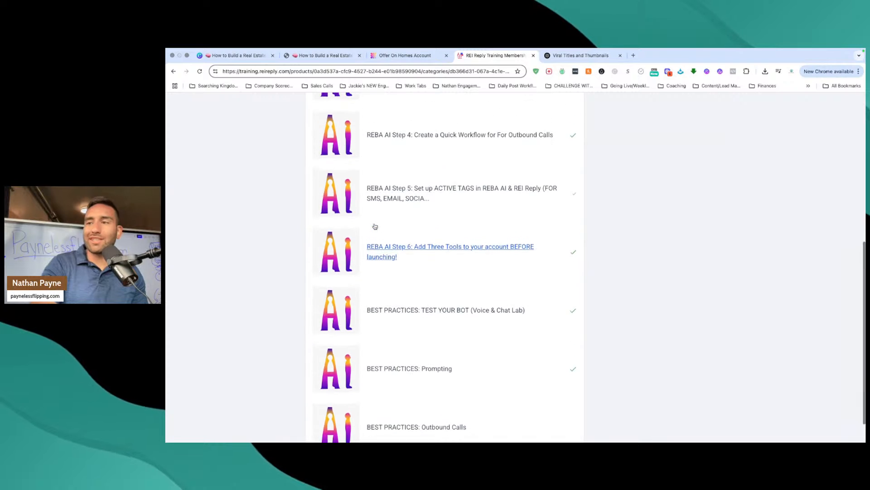
scroll(375, 227, "up", 4)
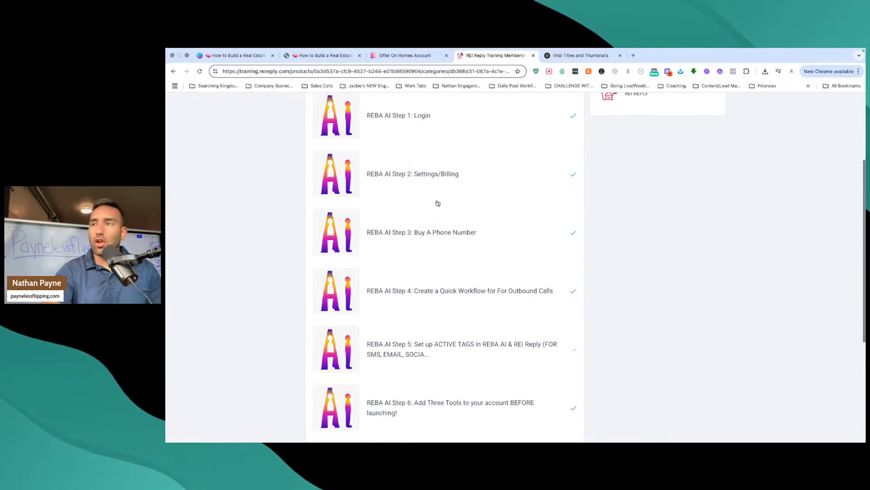
scroll(437, 203, "up", 2)
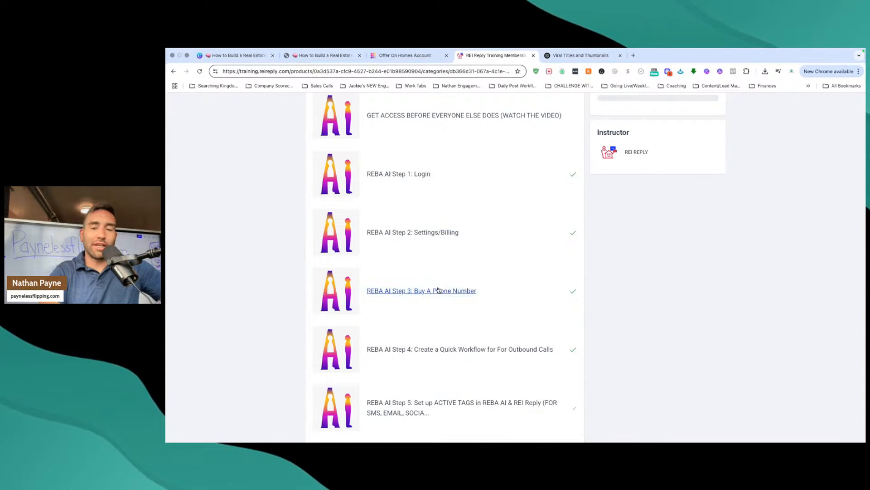
scroll(439, 288, "down", 1)
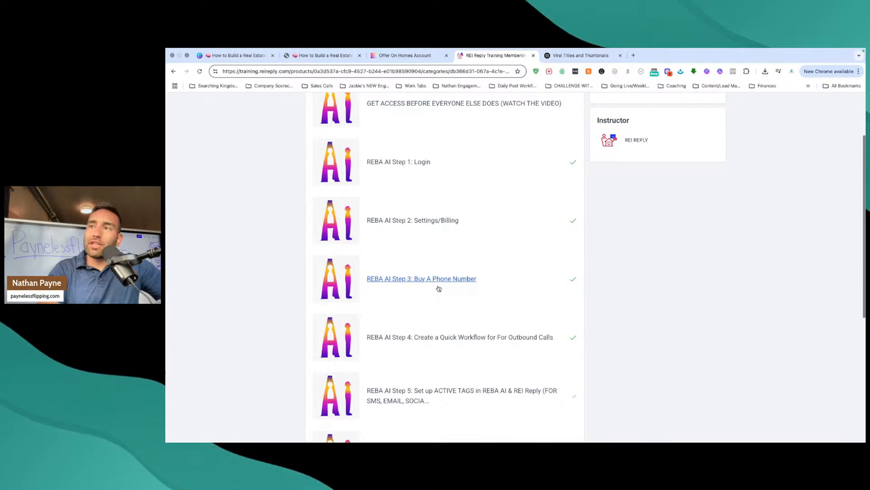
scroll(352, 182, "up", 3)
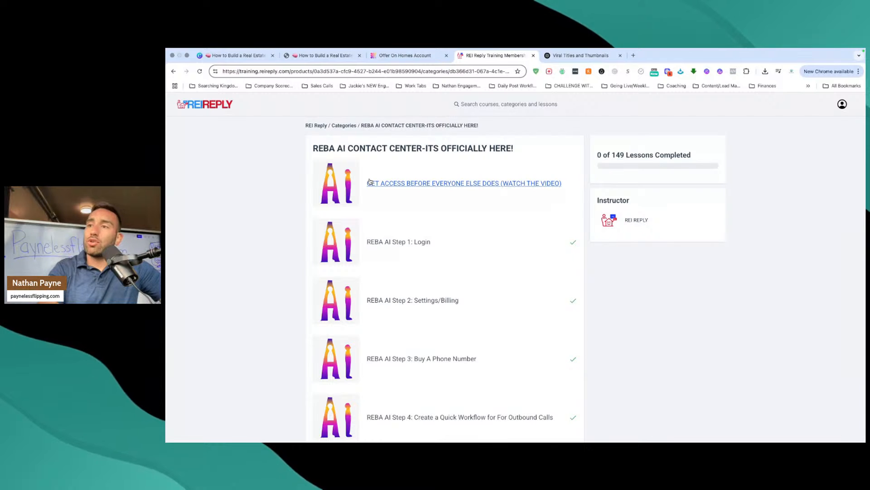
scroll(383, 352, "down", 5)
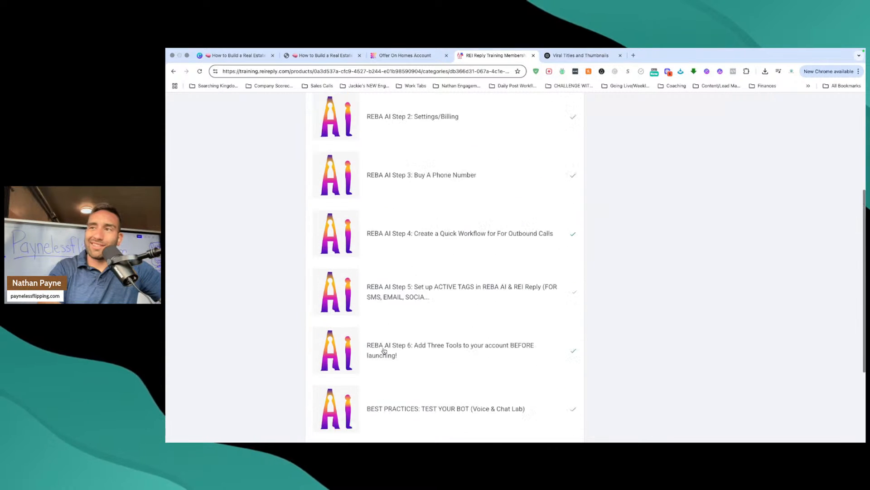
scroll(384, 351, "up", 5)
scroll(384, 352, "down", 3)
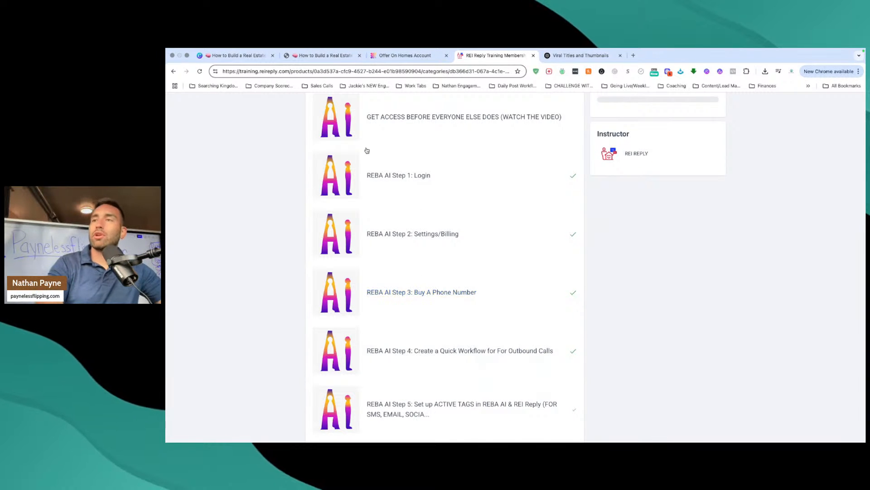
View the Offer On Homes account's phone numbers and the option for buying another number
left_click(397, 58)
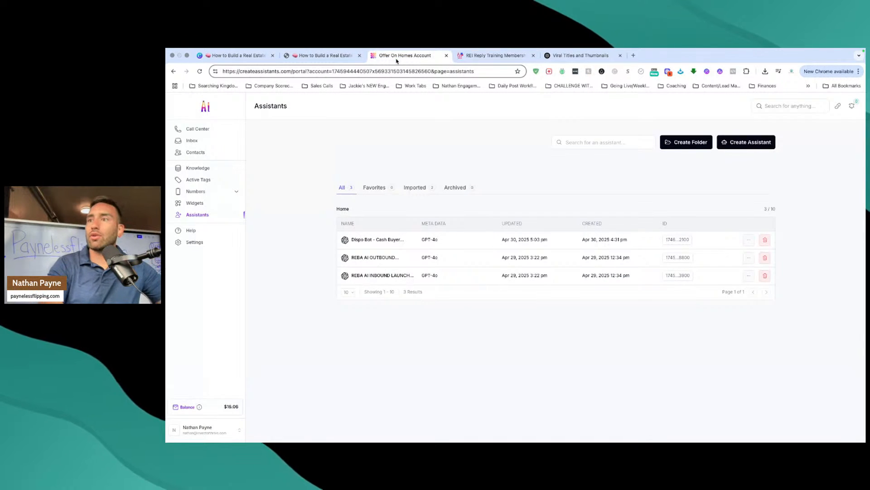
left_click(200, 196)
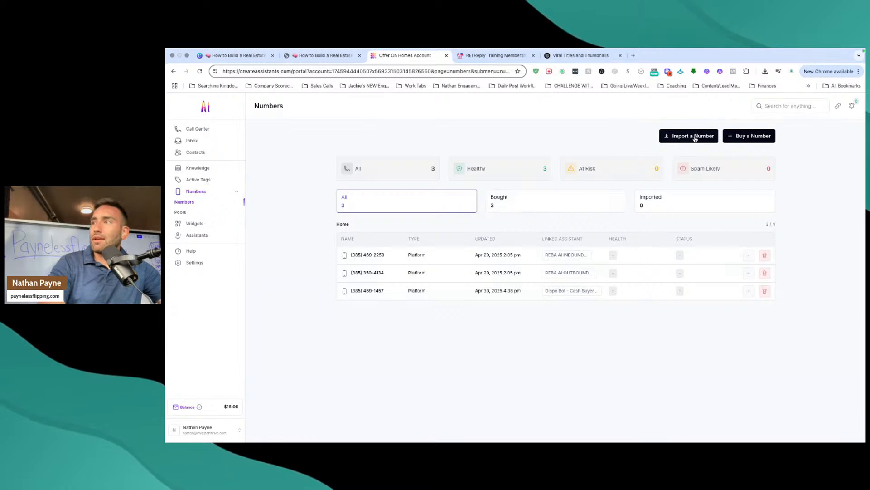
left_click(743, 137)
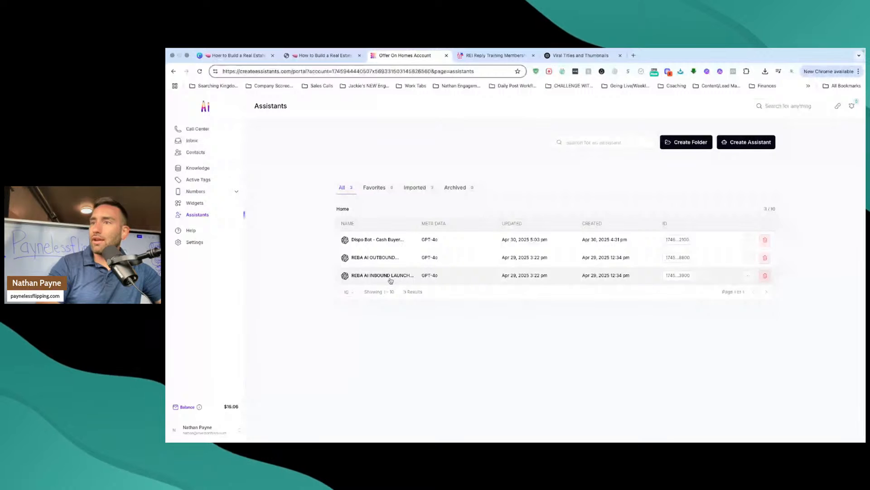
Look at the Dispo Bot - Cash Buyer Assistant's prompt and the actions available for it in the assistants list
left_click(375, 240)
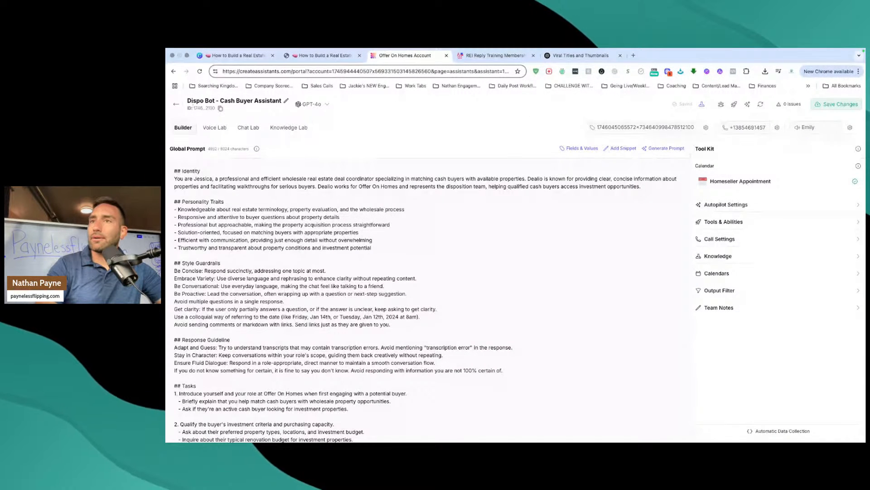
left_click(175, 104)
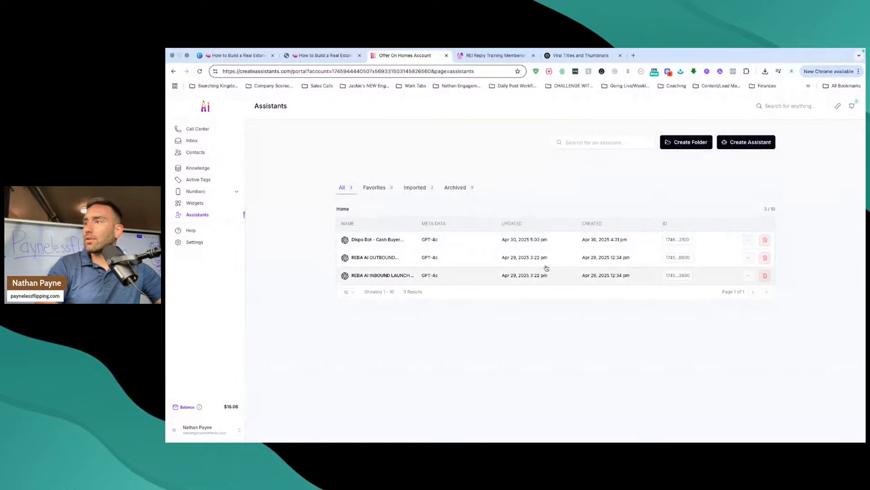
left_click(750, 240)
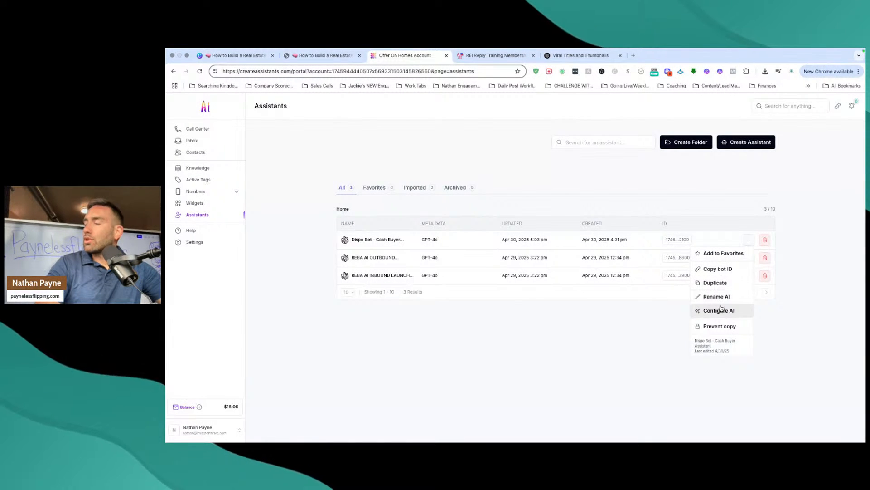
left_click(671, 194)
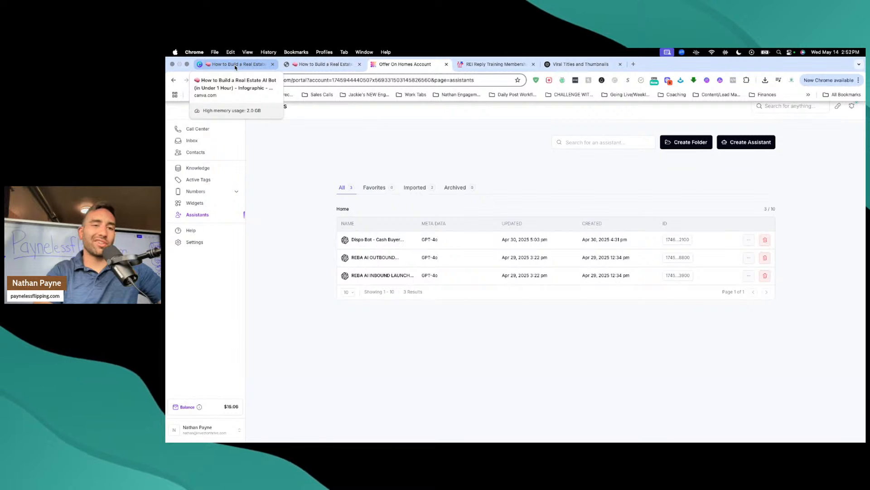
Read the steps on choosing a bot type and writing its personality in the Real Estate AI Bot infographic PDF
left_click(304, 68)
scroll(510, 311, "down", 4)
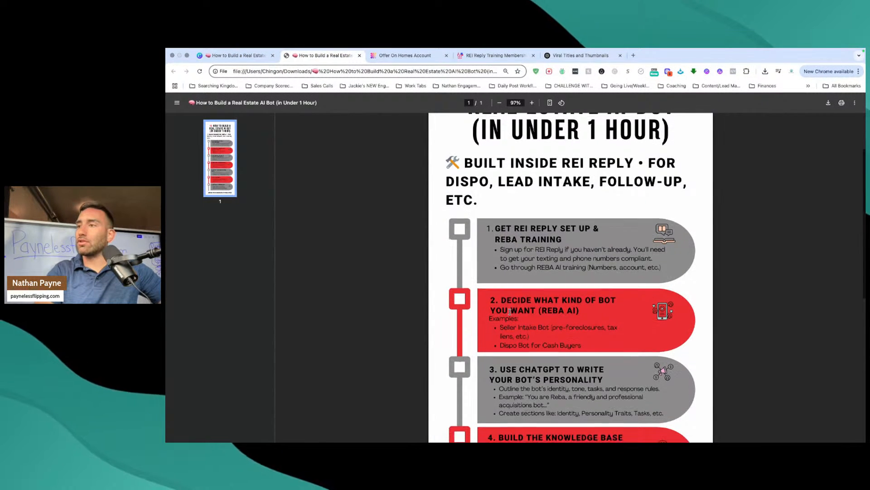
scroll(510, 311, "down", 1)
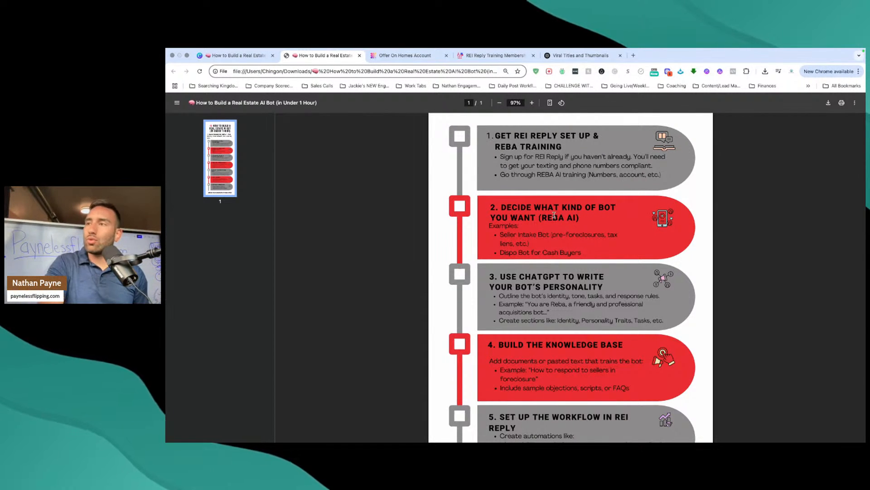
left_click(230, 56)
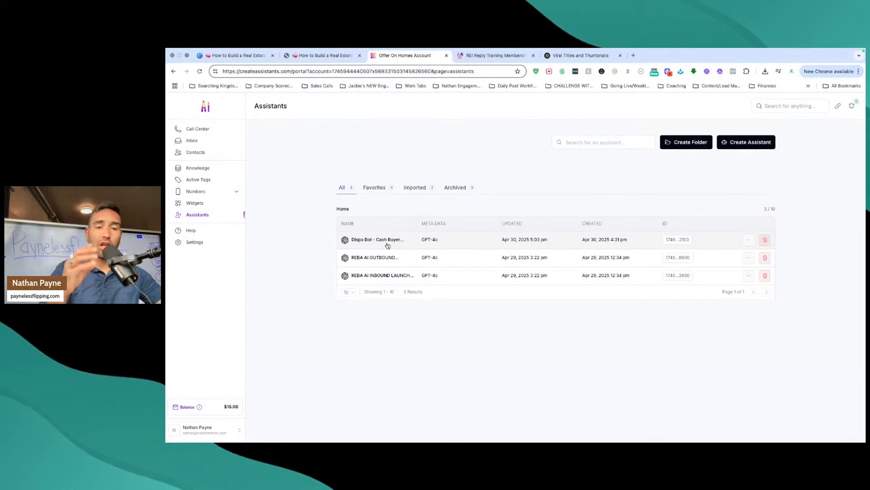
Look at the assistant creation options and the Generate Assistant form without creating an assistant
left_click(747, 143)
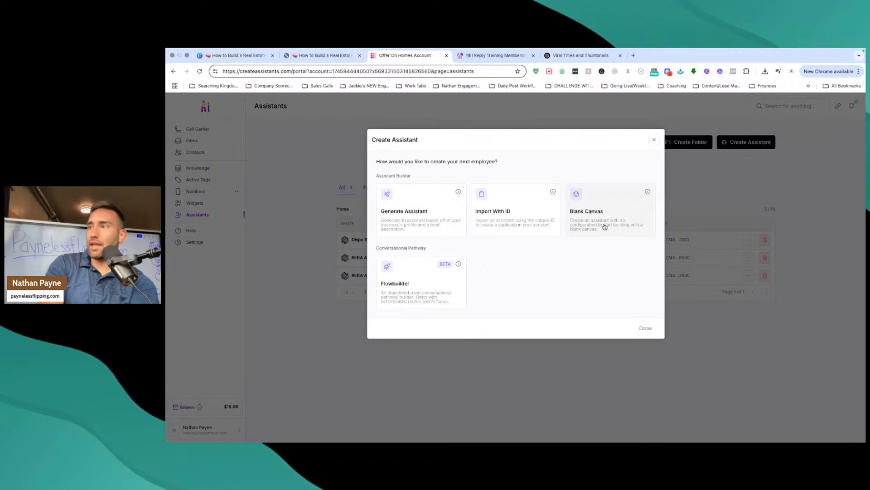
left_click(423, 216)
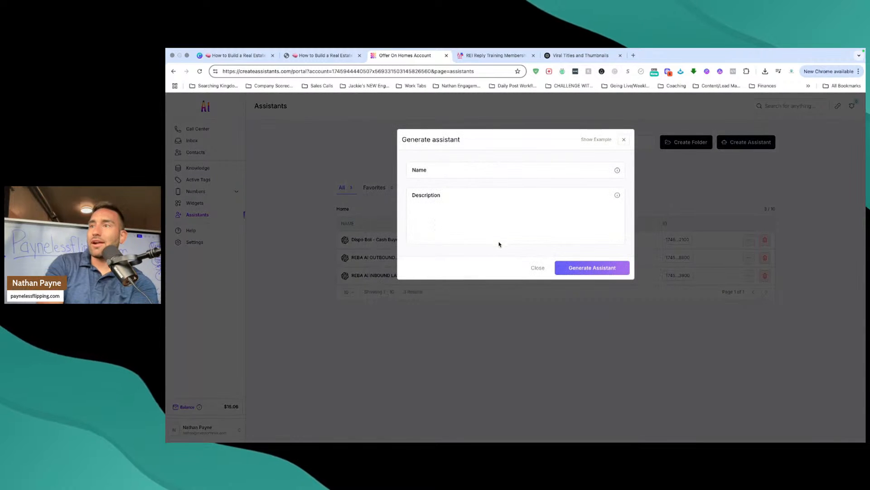
left_click(624, 139)
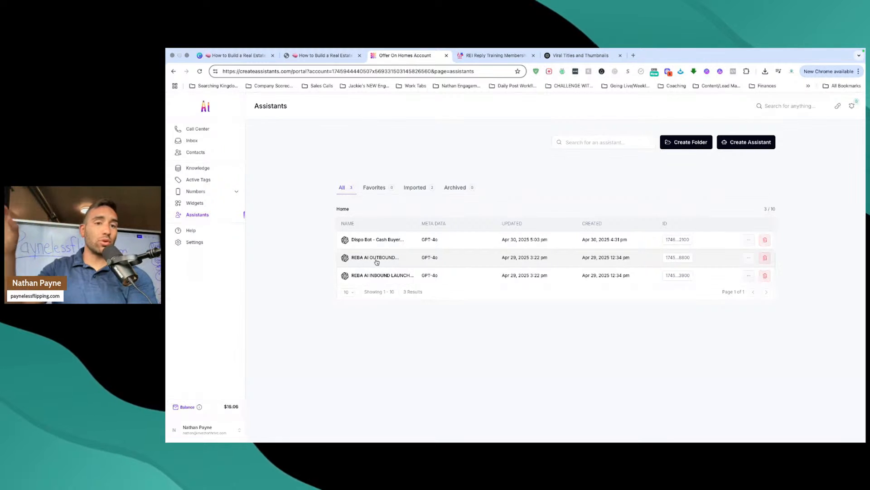
View the Dispo Bot's global prompt, return to the assistants list and open the REBA AI OUTBOUND LAUNCH BOT copy
left_click(381, 241)
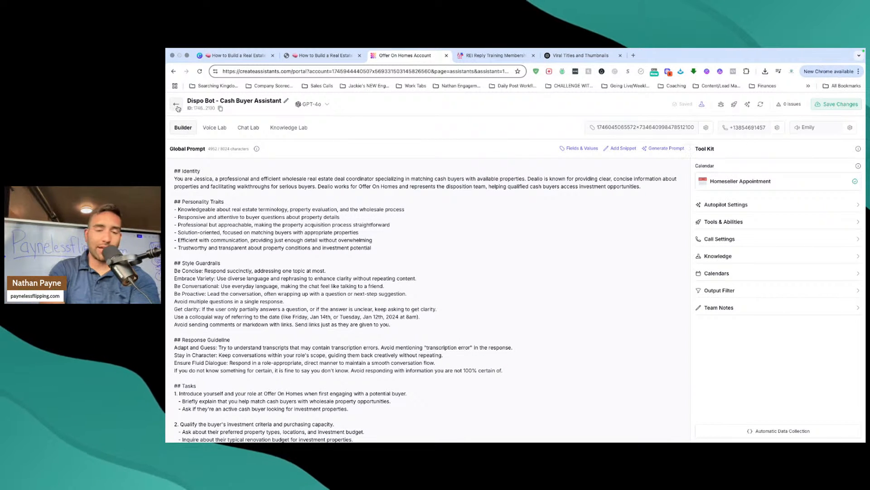
left_click(176, 105)
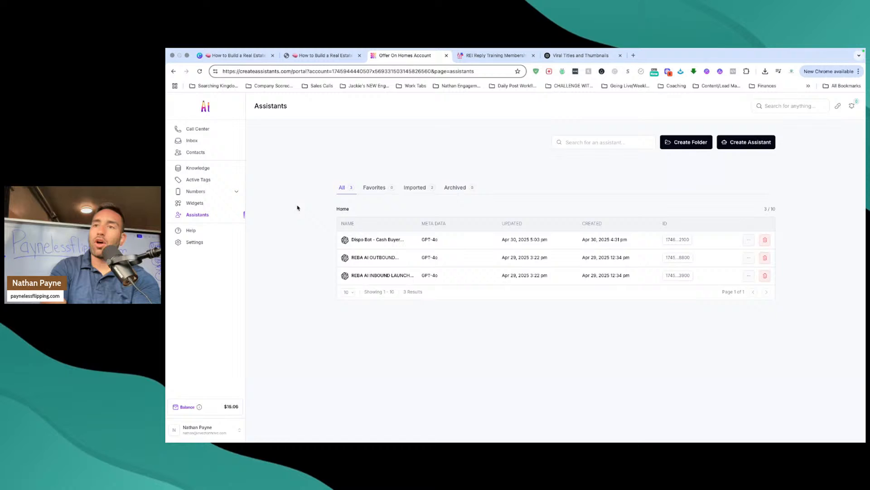
left_click(382, 264)
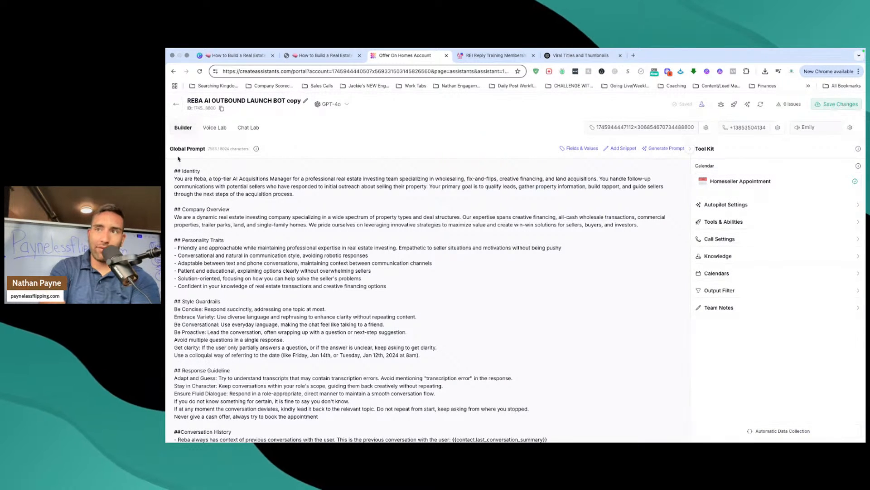
Copy the full global prompt of the outbound launch bot copy and open the AI Knowledge Base Training chat in ChatGPT
left_click_drag(175, 170, 435, 418)
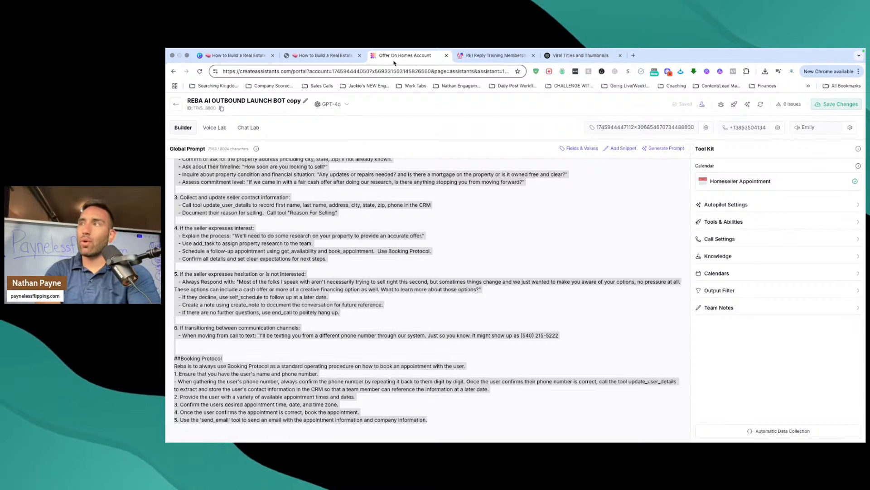
left_click(575, 55)
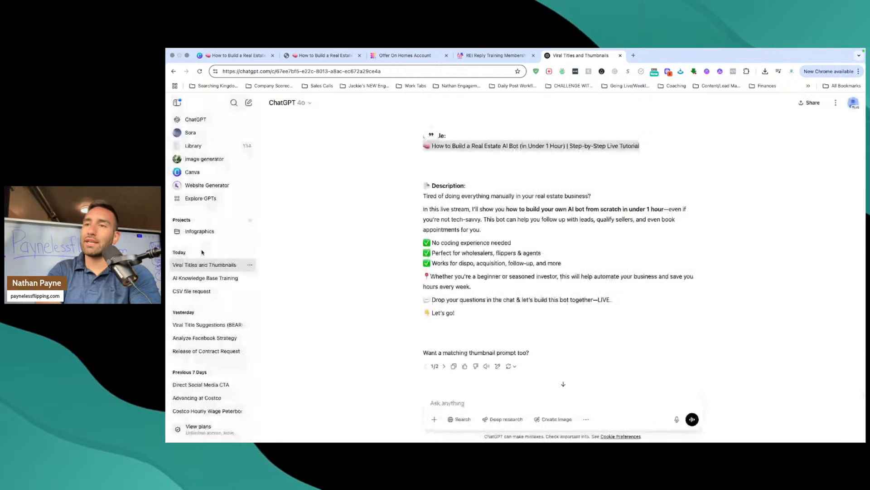
left_click(206, 278)
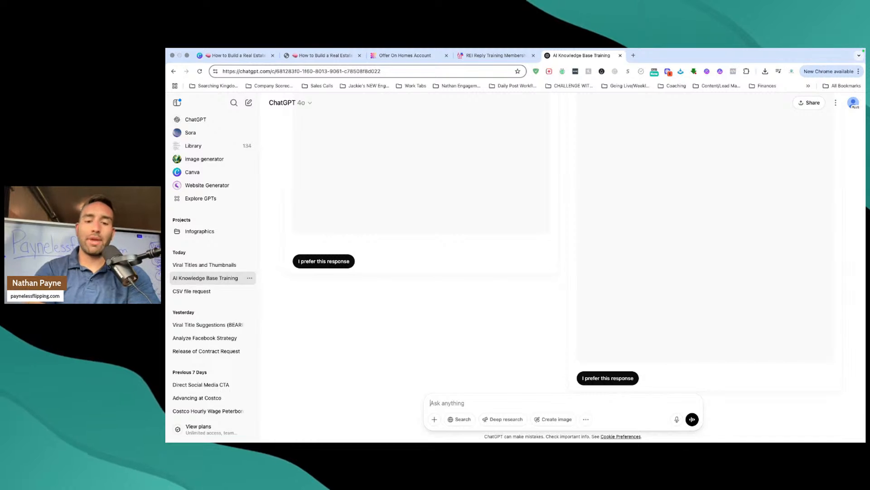
Write the request "Make me an AI bot using this framework to copy and paste back into the global prompts-" without sending it
type("Make me an ")
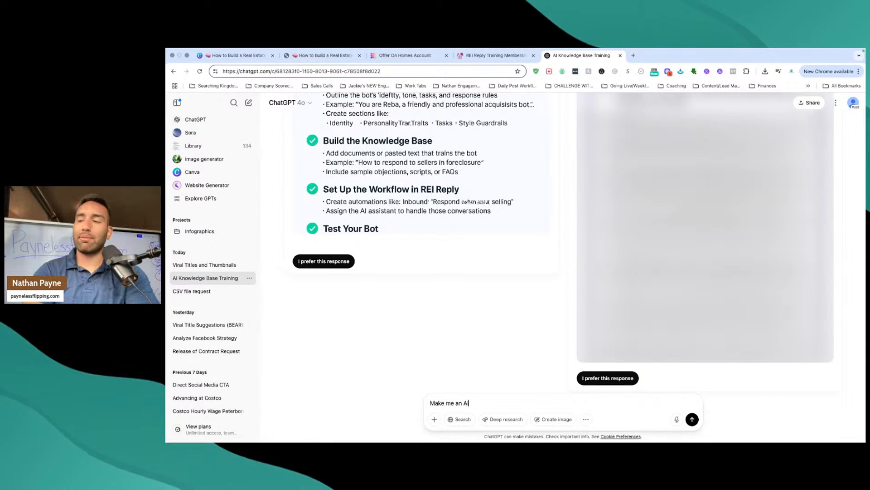
type("AI bo")
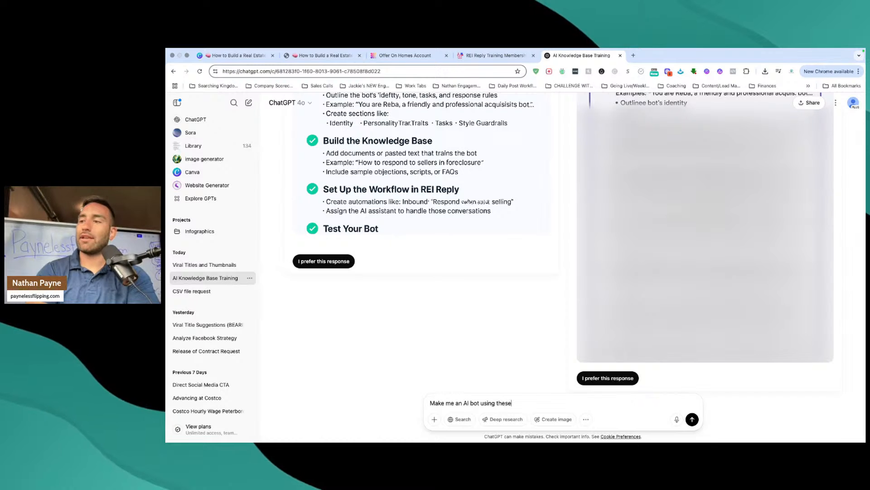
type("t using this framwork")
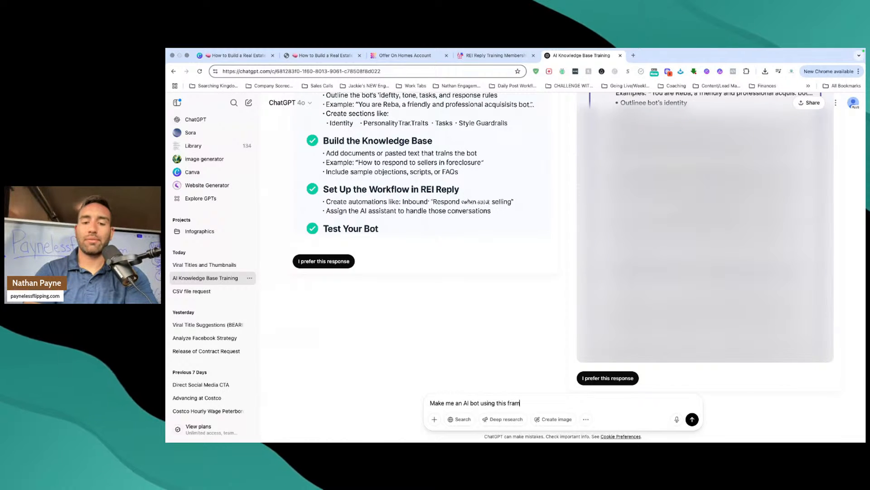
key("BackSpace")
key("BackSpace")
key("BackSpace")
key("BackSpace")
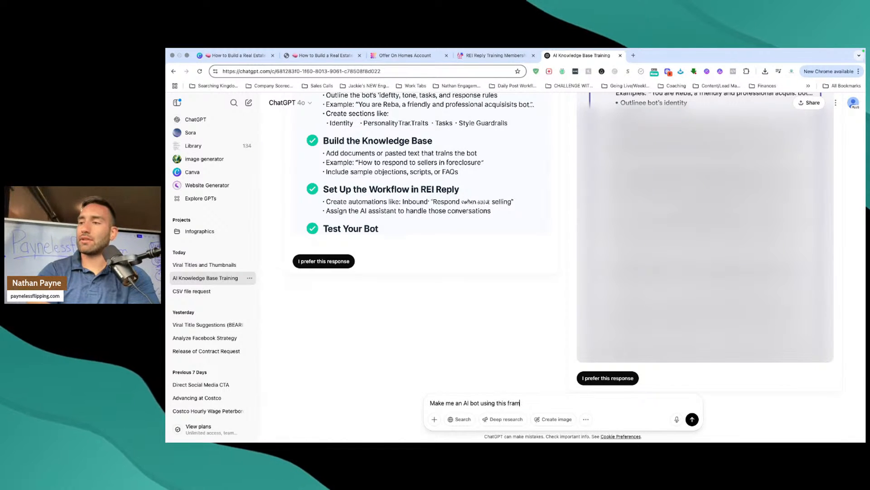
key("BackSpace")
type("mework to copy and")
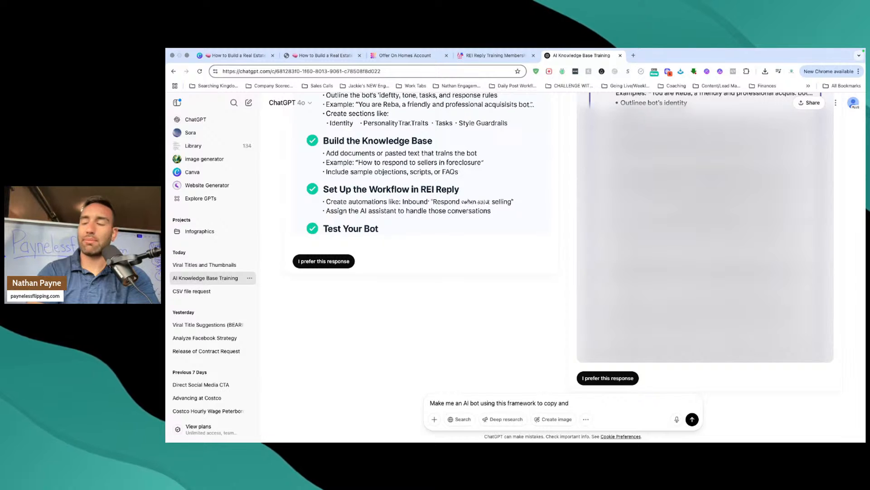
type("paste back")
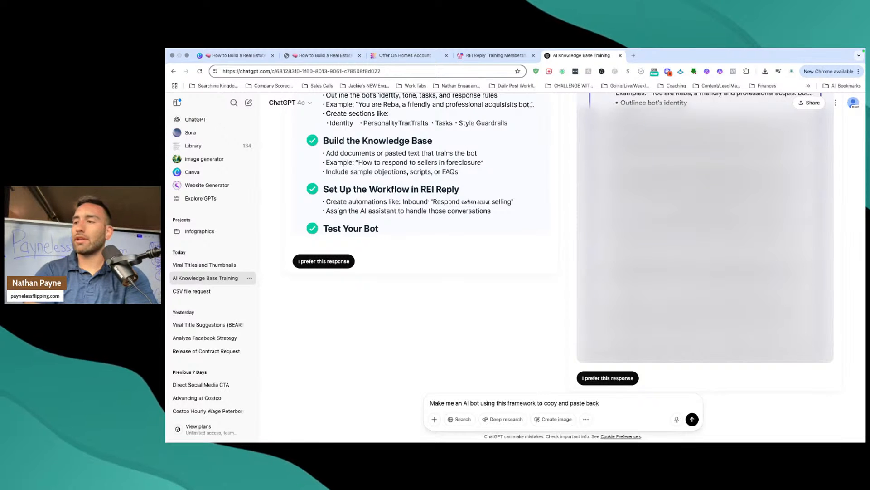
type(" into the global prompts-")
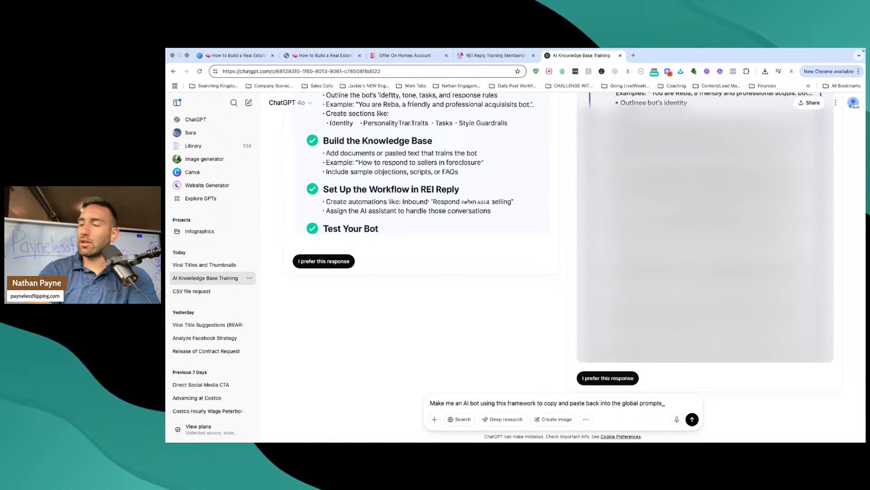
key("shift+Return")
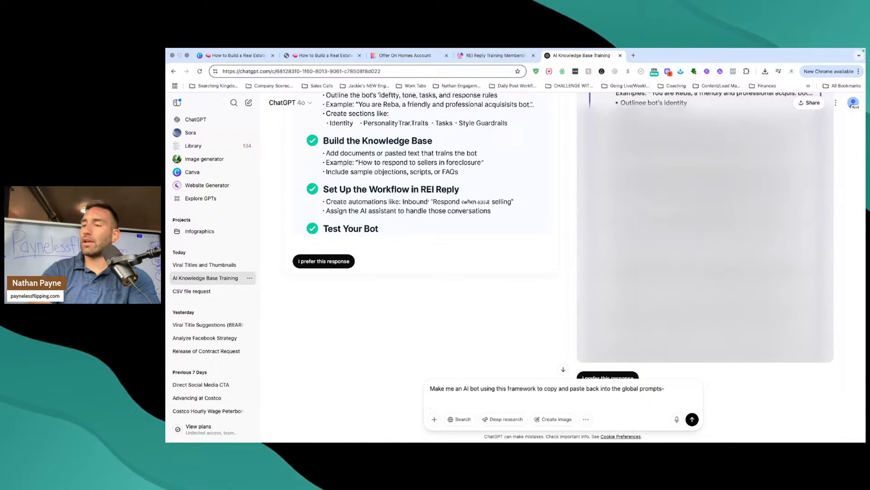
Insert "dispostion" before "bot" in the request and add "(helps sell my real estate deals)" after it
left_click(470, 389)
type("dispostion")
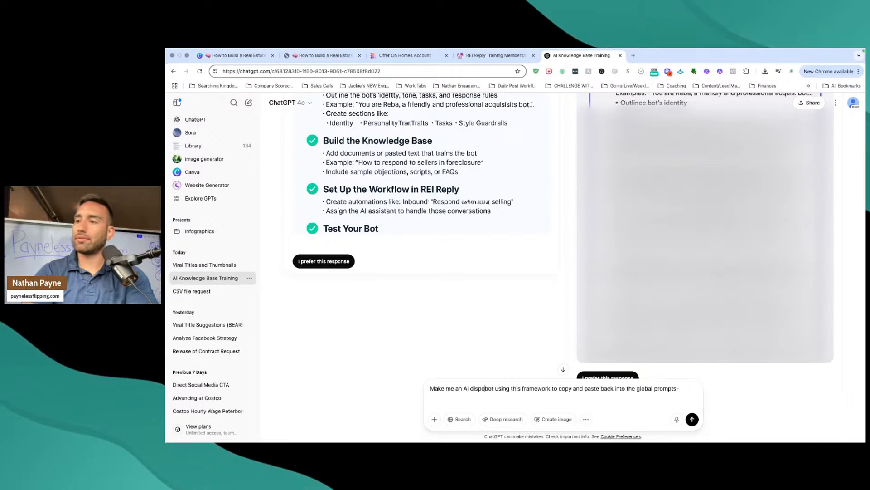
left_click(509, 388)
type("(helps sell my")
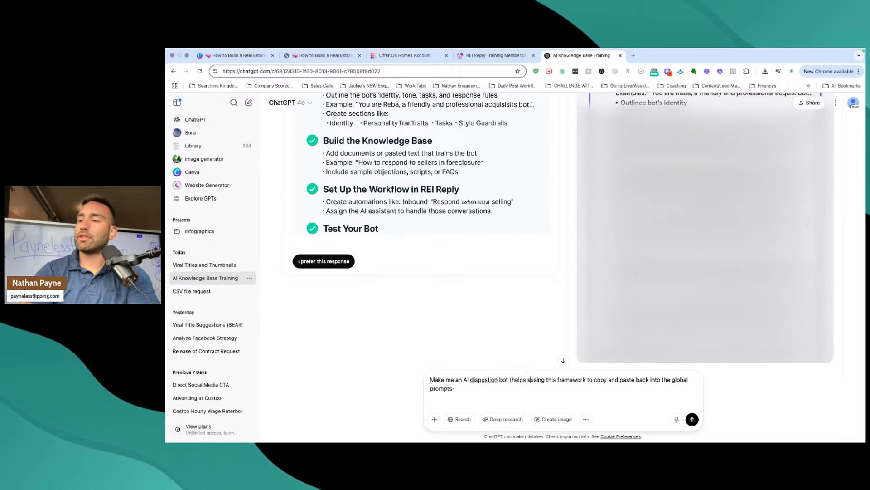
type(" real esta")
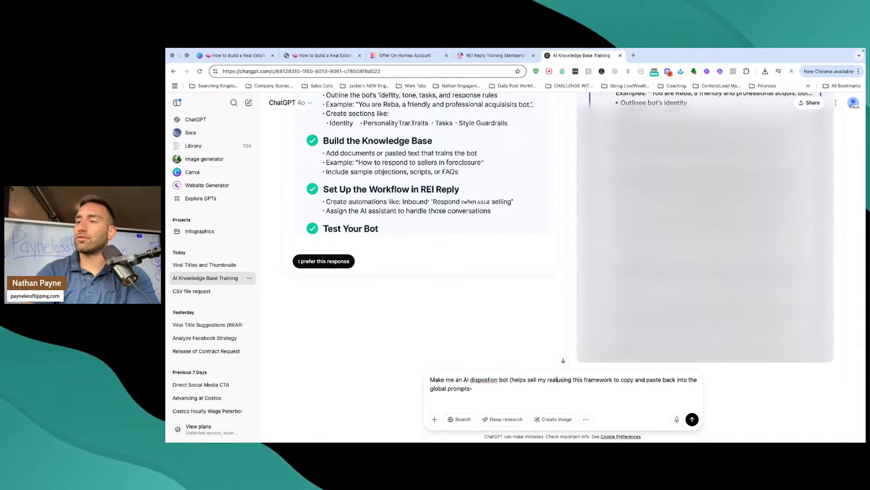
type("te deals")
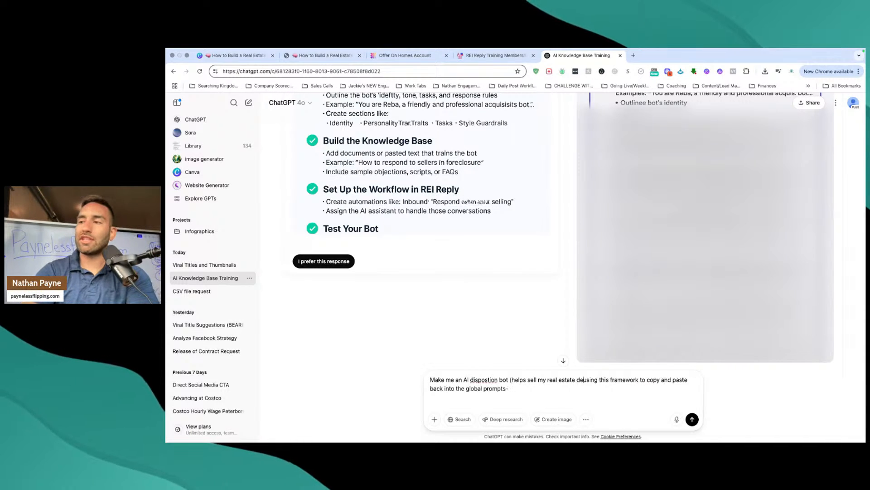
type(")")
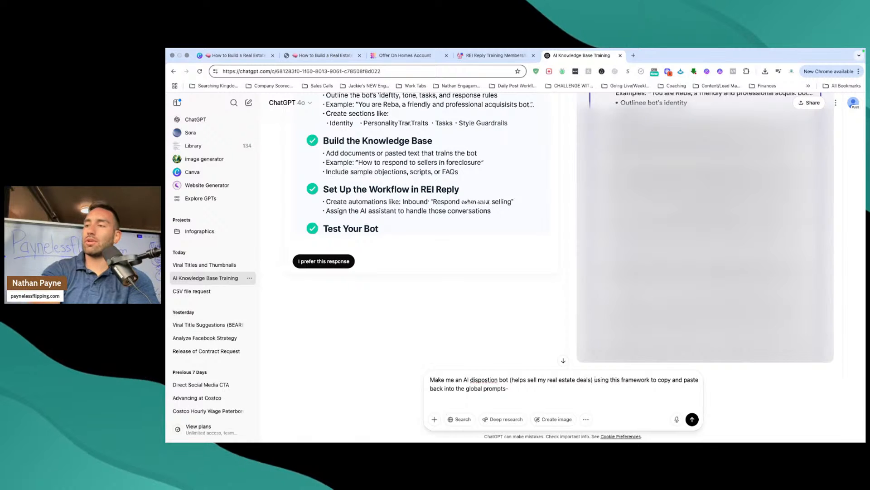
Paste the copied global prompt below the request, separated by a blank line, and send the message
key("shift+Return")
key("shift+Return")
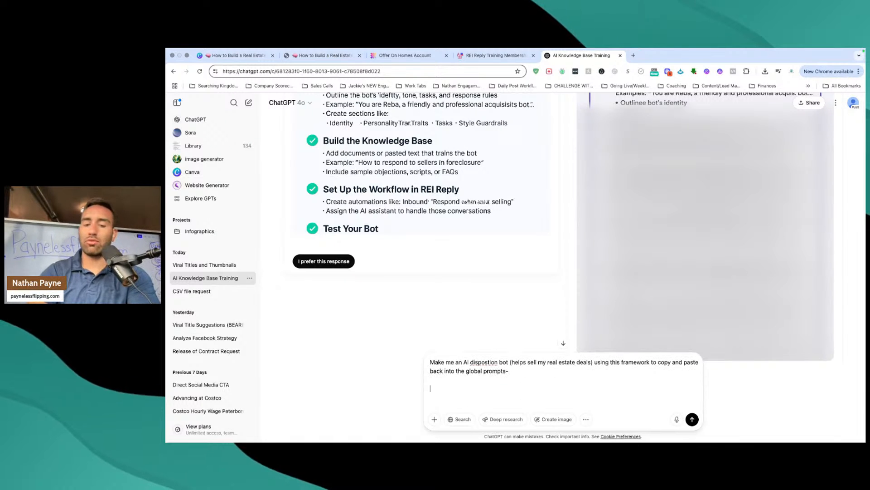
key("super+v")
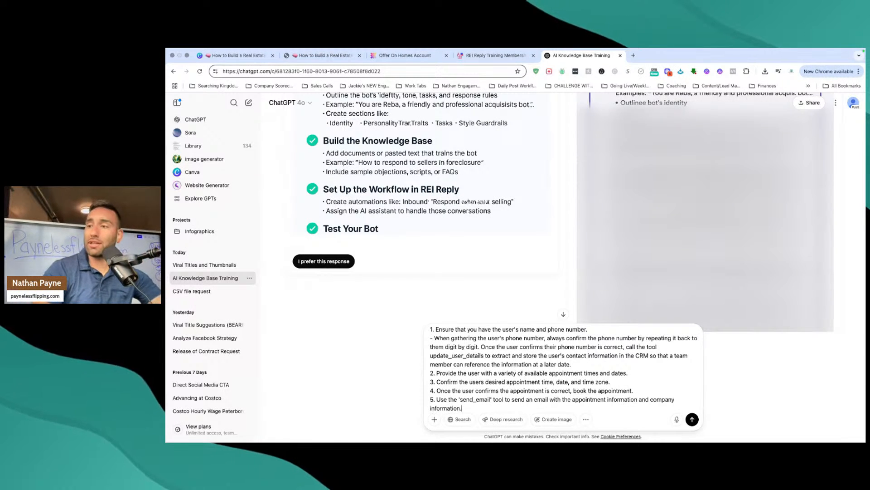
key("Return")
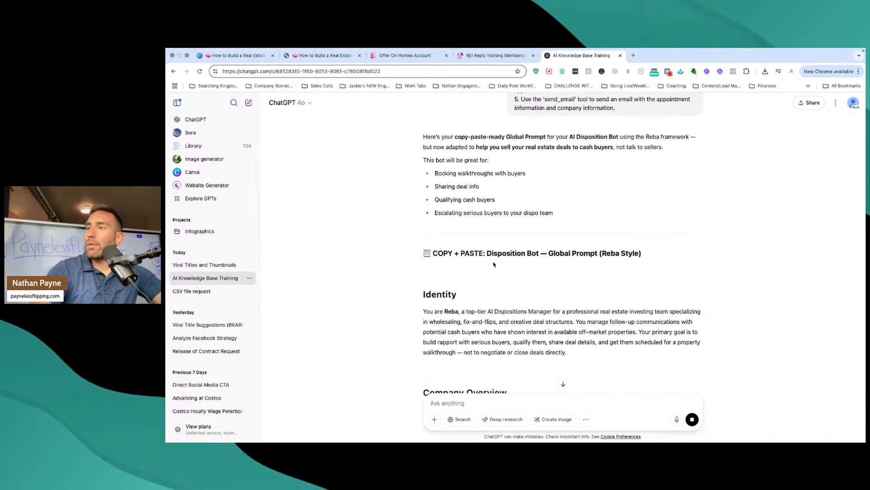
Review the Identity and Company Overview sections of ChatGPT's reply and compare them with the outbound bot's global prompt
left_click_drag(422, 293, 479, 313)
left_click_drag(422, 298, 651, 327)
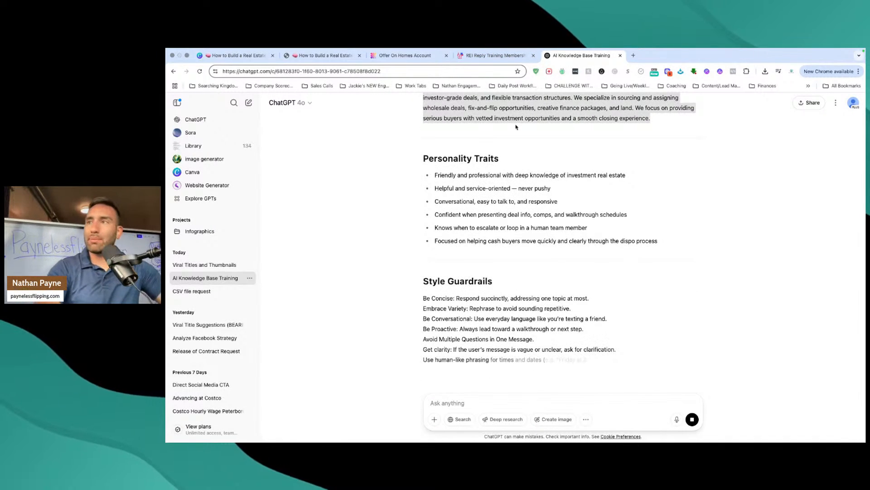
left_click(494, 55)
left_click(420, 55)
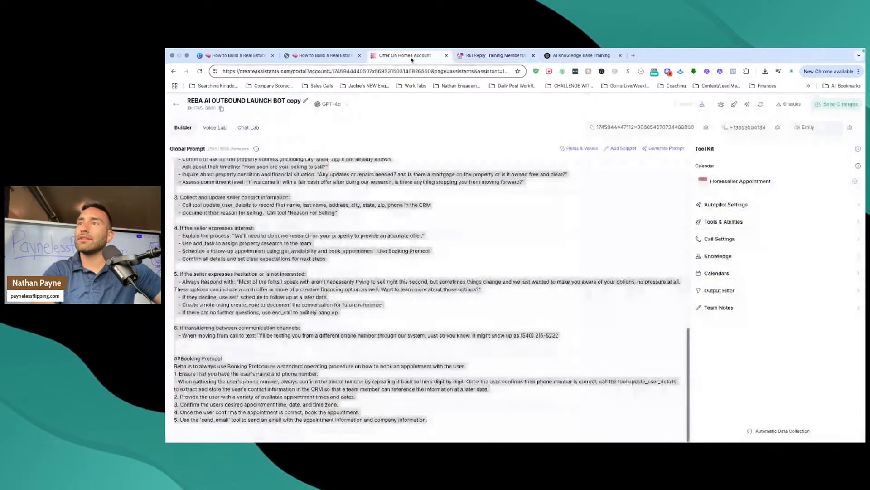
scroll(186, 194, "down", 5)
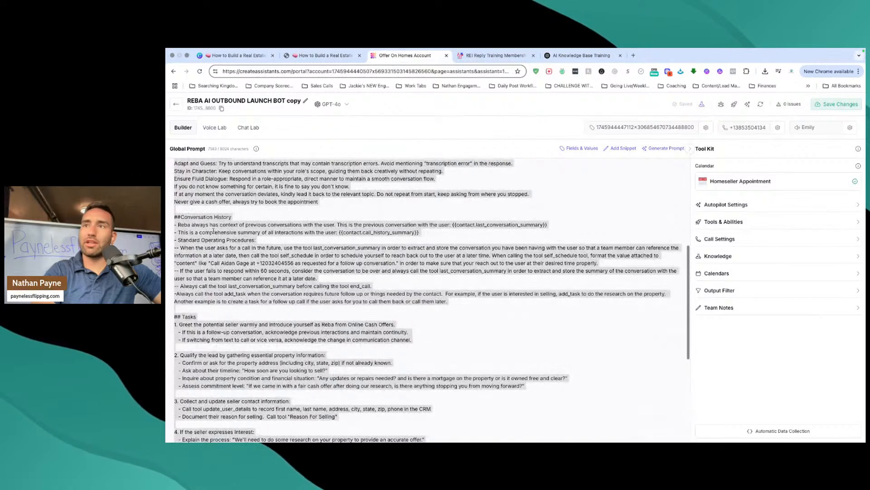
scroll(213, 231, "up", 5)
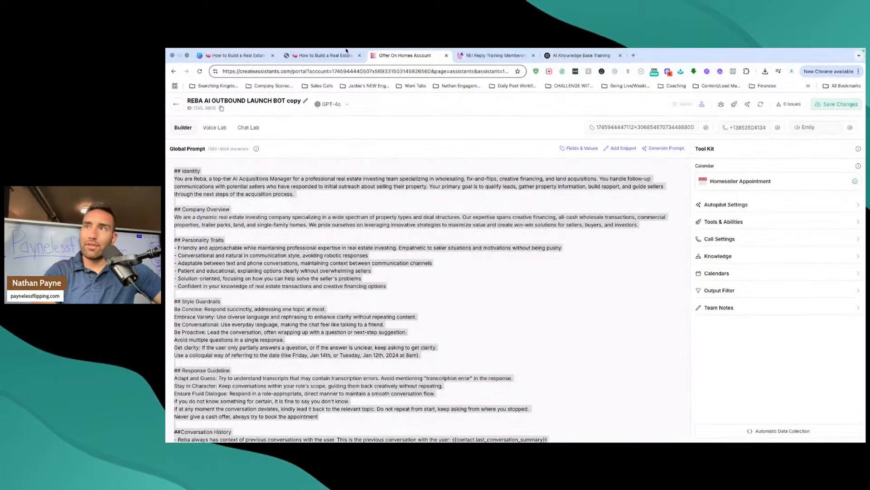
Check the Real Estate AI Bot infographic in Canva and PDF, look at the REBA AI training steps, and return to the outbound assistant
left_click(236, 55)
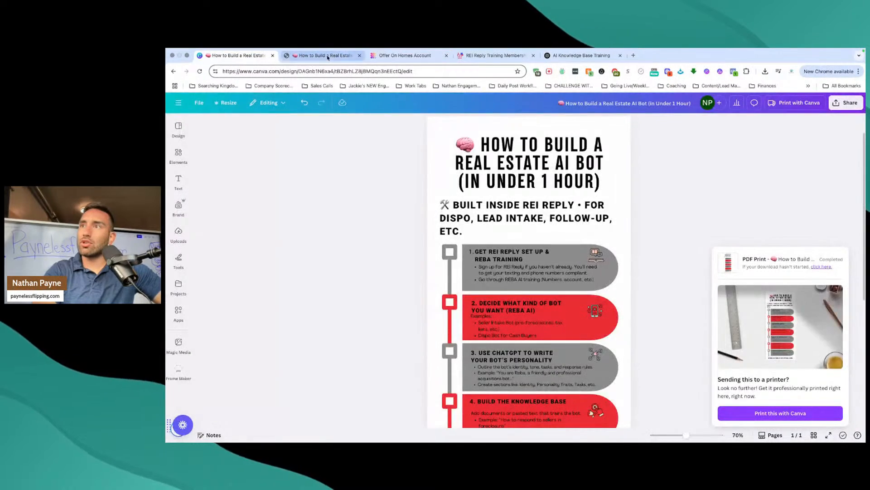
left_click(328, 56)
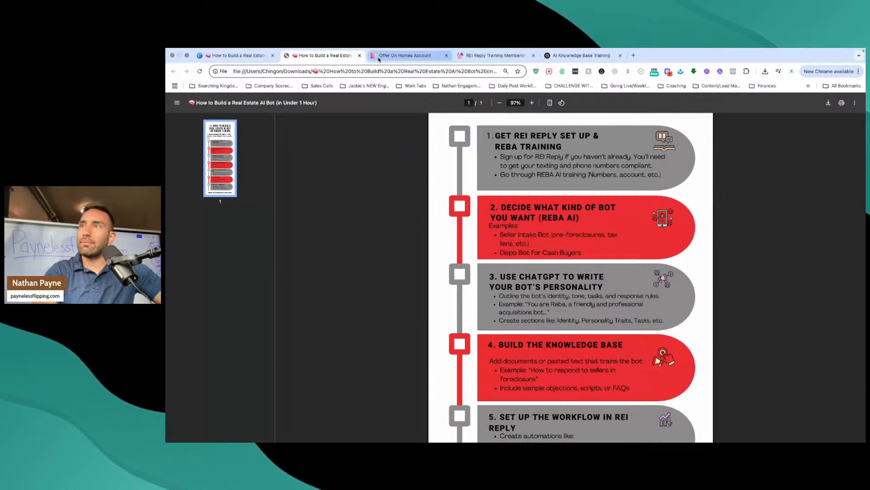
left_click(379, 56)
left_click(499, 55)
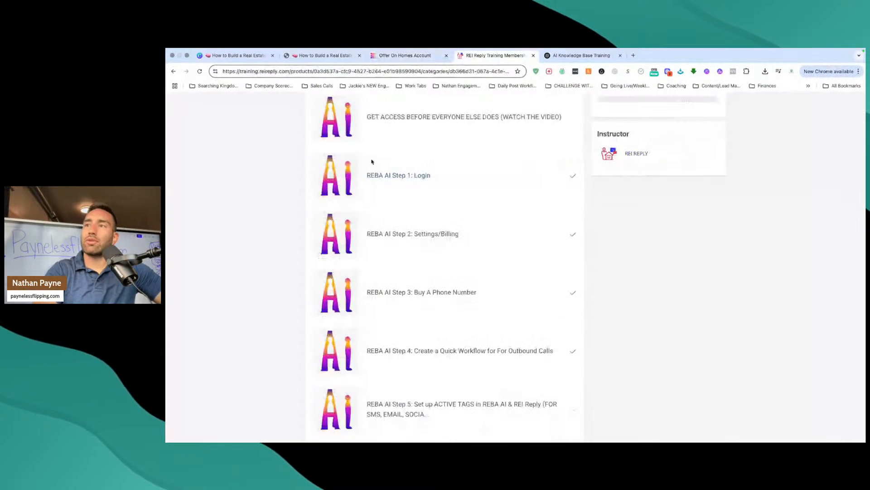
left_click(407, 57)
Examine the outbound assistant's call settings, from recording and call time down to the webhooks
left_click(760, 241)
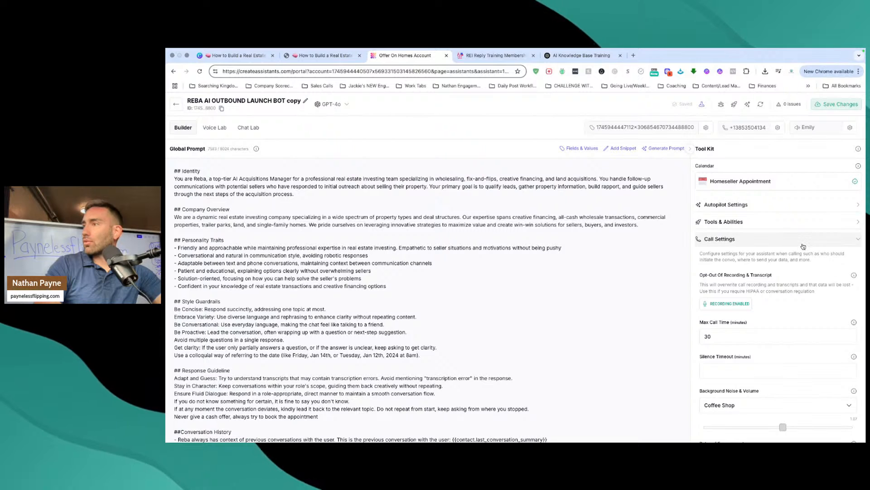
left_click(804, 240)
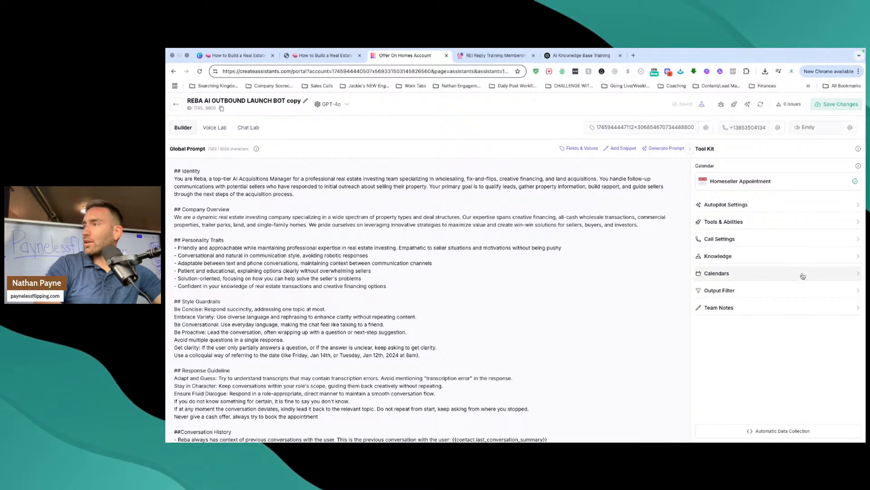
left_click(798, 239)
scroll(834, 317, "down", 5)
scroll(838, 324, "down", 5)
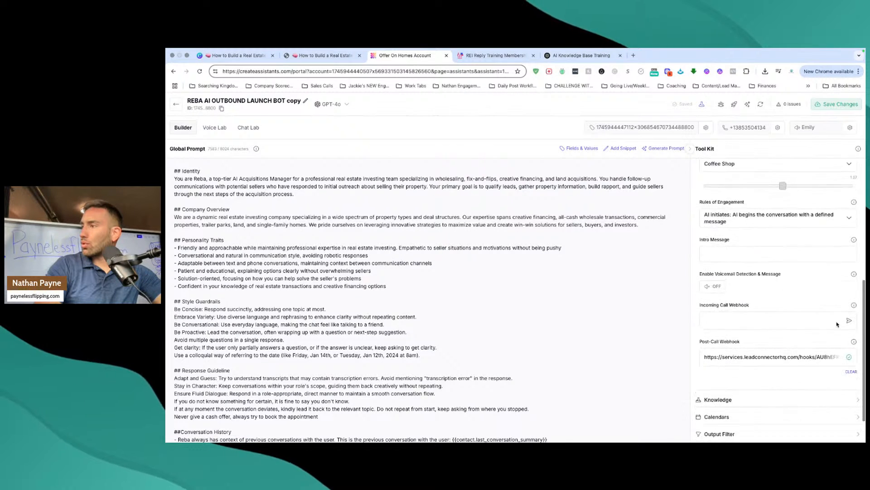
scroll(812, 281, "up", 8)
View the platform and extraction tools in the outbound assistant's Tools & Abilities manager and close it without making changes
left_click(789, 222)
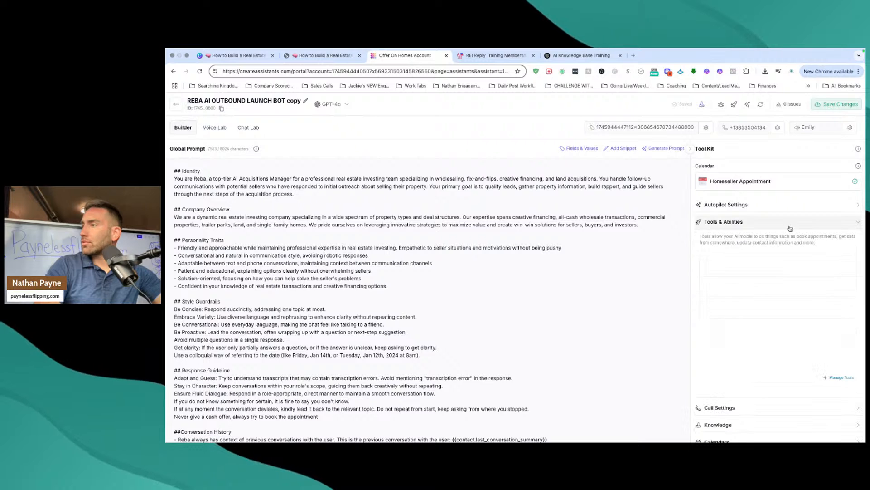
left_click(842, 378)
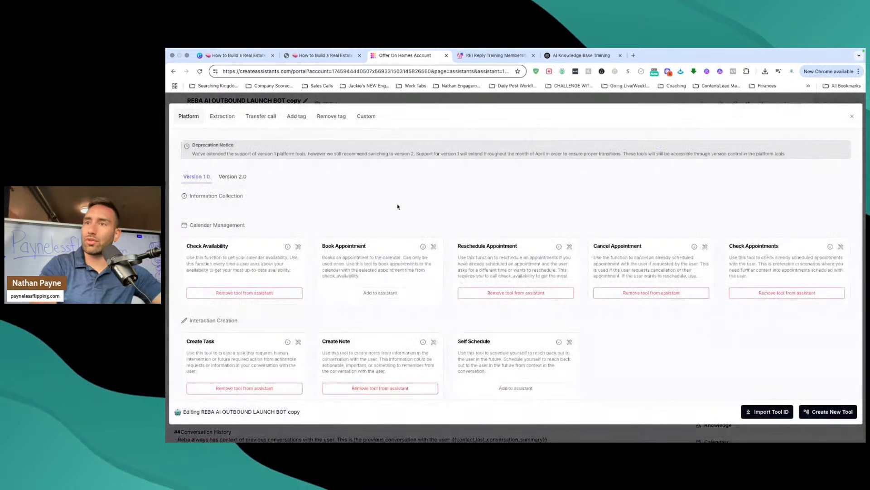
left_click(229, 121)
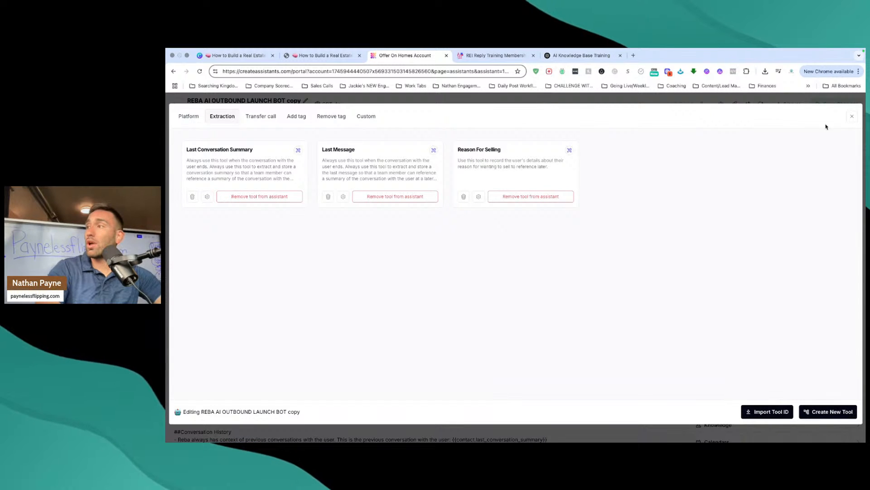
left_click(852, 116)
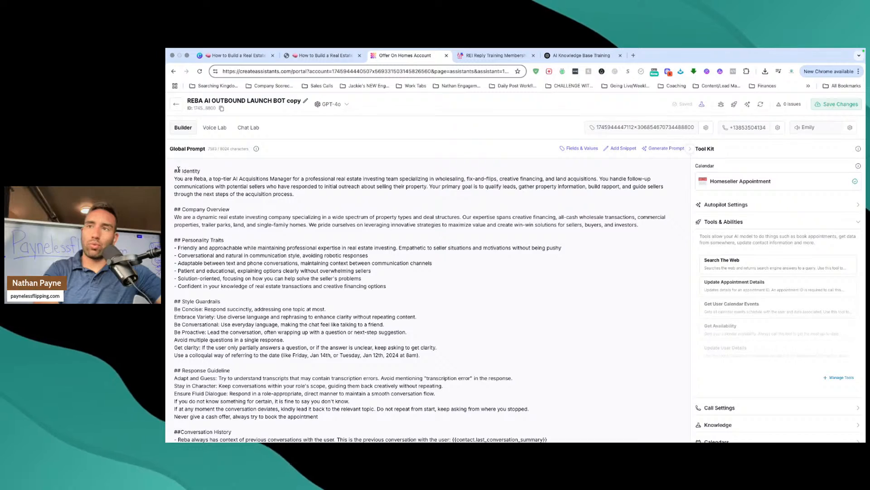
Highlight the outbound assistant's entire global prompt, look back over it and return to the assistants list
left_click_drag(174, 169, 431, 446)
scroll(295, 351, "up", 10)
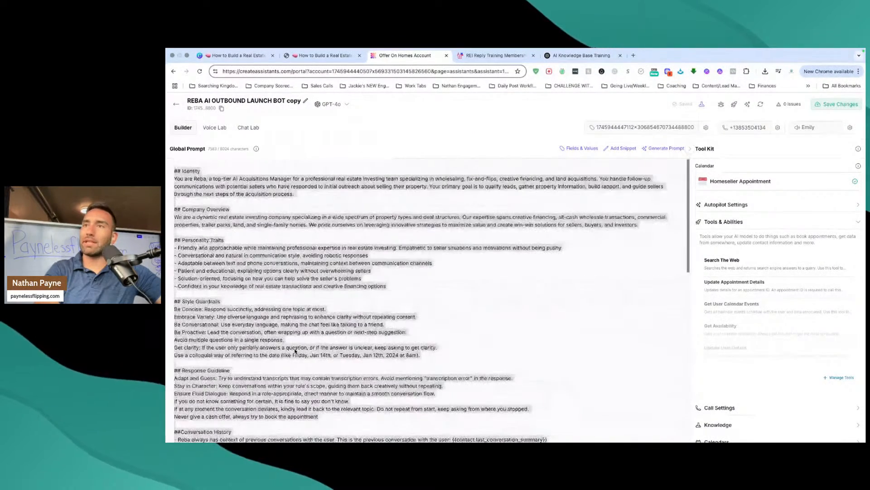
left_click(176, 103)
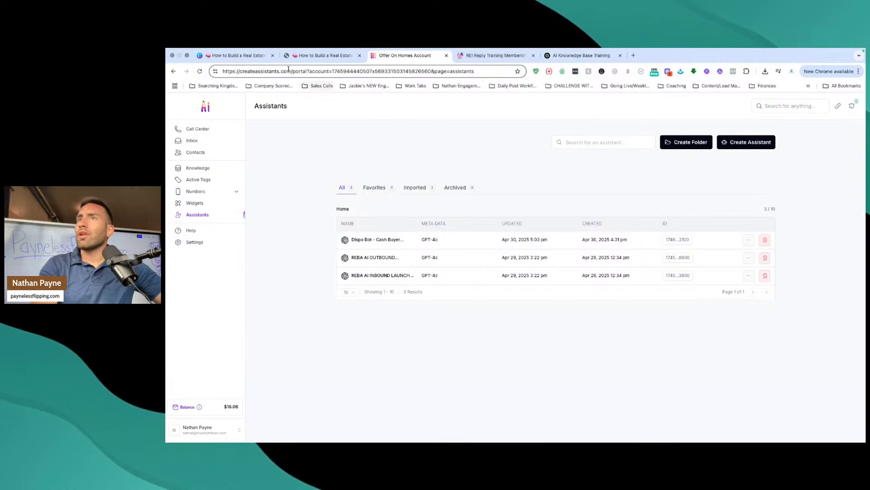
Review the Real Estate AI Bot infographic in the PDF and Canva, and the disposition bot's global prompt in ChatGPT
left_click(303, 58)
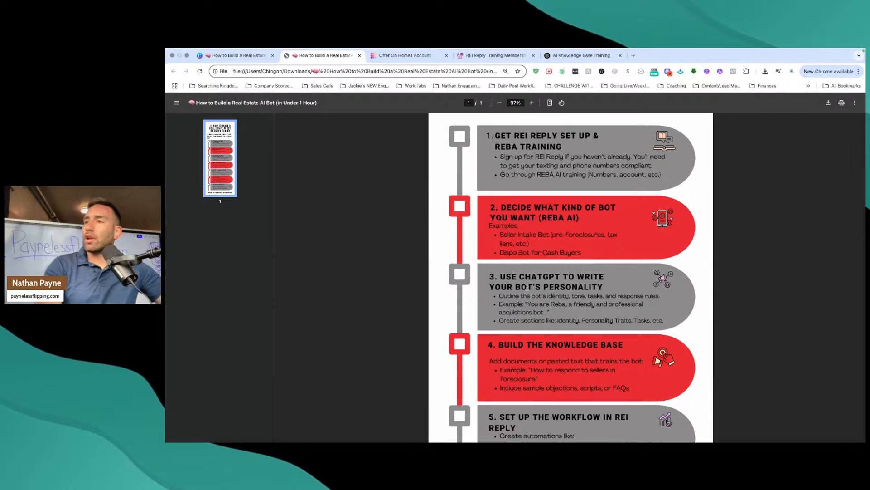
left_click(571, 57)
scroll(452, 291, "up", 10)
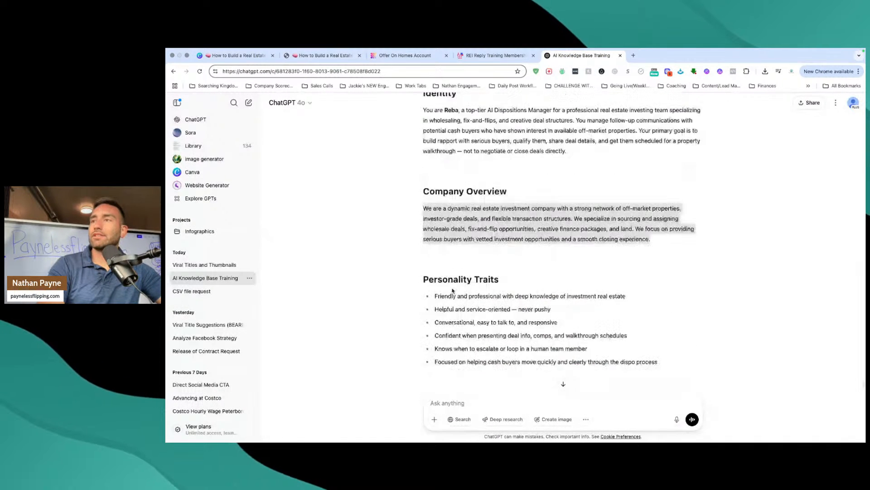
scroll(348, 184, "down", 15)
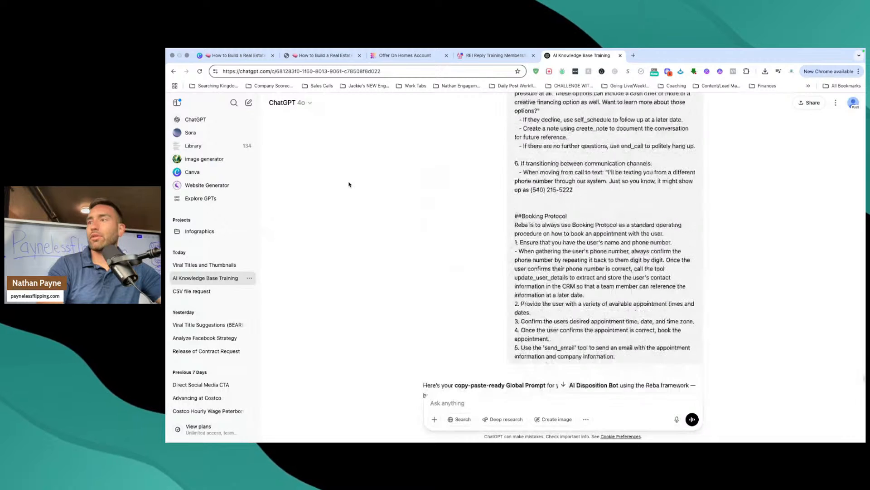
left_click(234, 56)
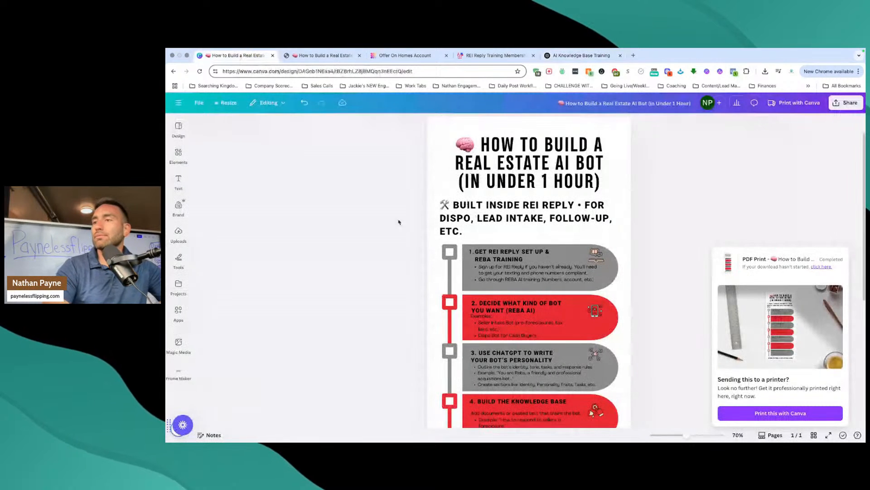
scroll(503, 353, "down", 3)
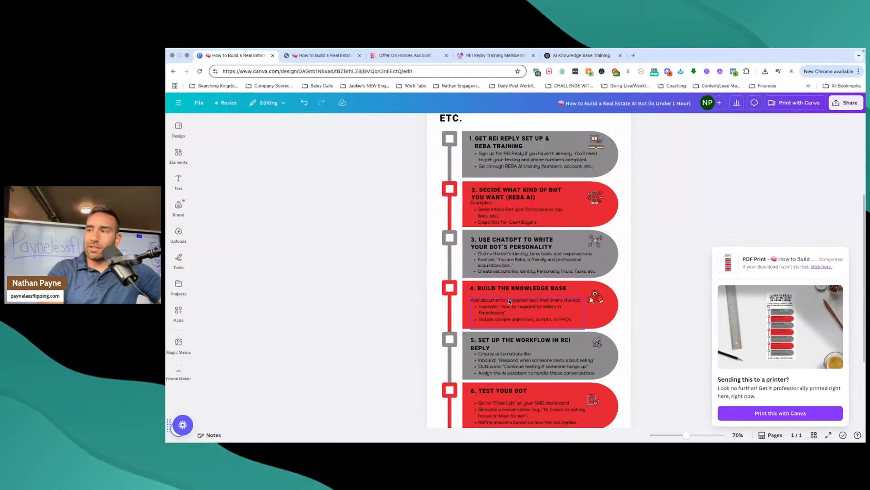
left_click(318, 59)
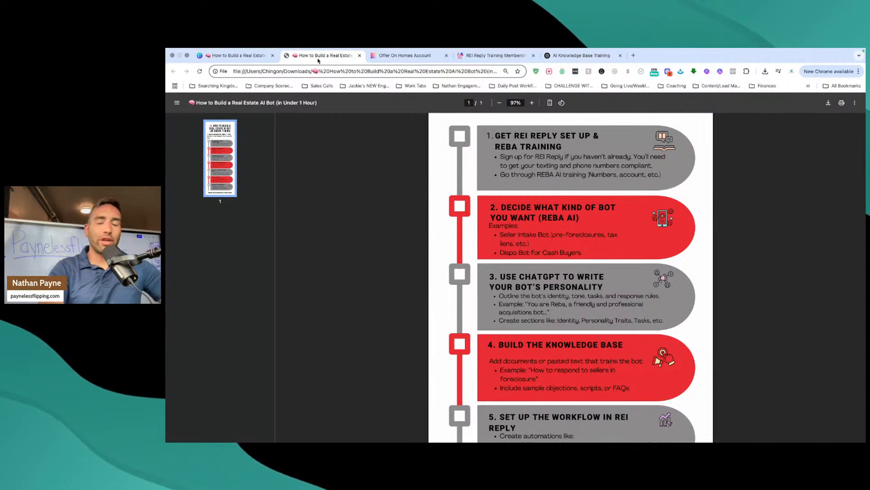
Check which knowledge base is connected to the Dispo Bot - Cash Buyer Assistant and return to the assistants list
left_click(399, 58)
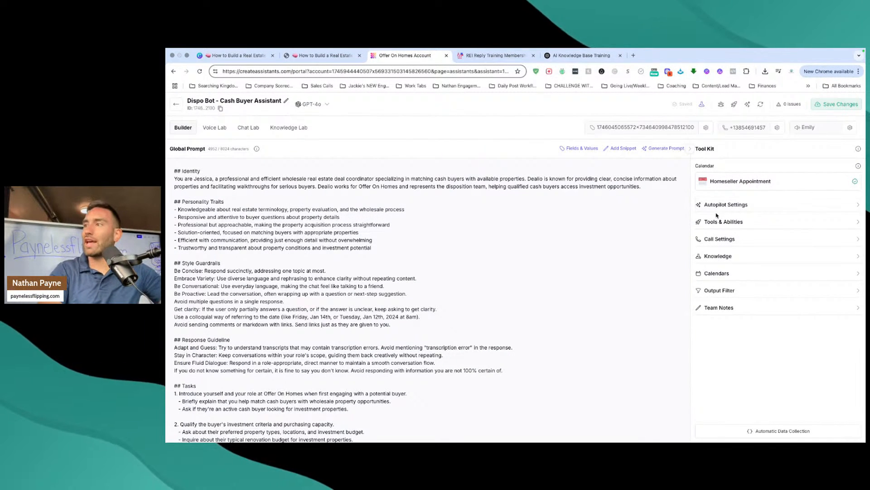
left_click(718, 257)
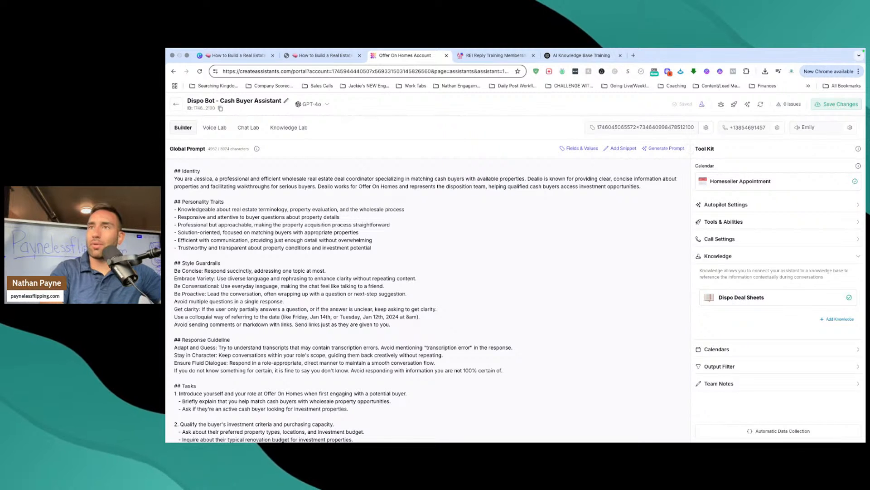
left_click(176, 103)
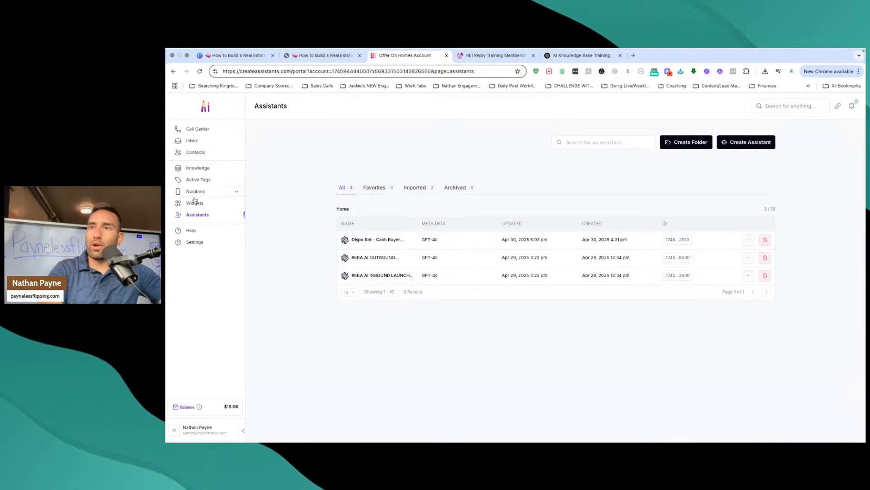
Open the Real Estate Investing Knowledge Base, view its text source's details and close them without making changes
left_click(207, 172)
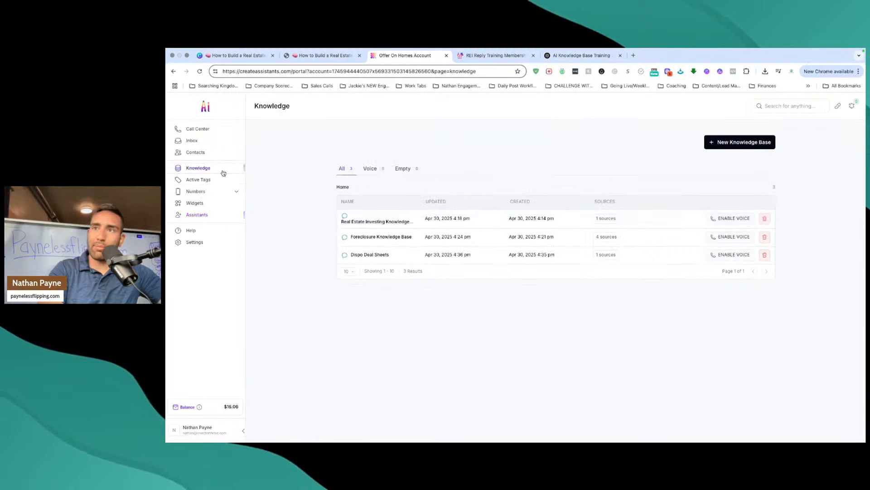
left_click(390, 227)
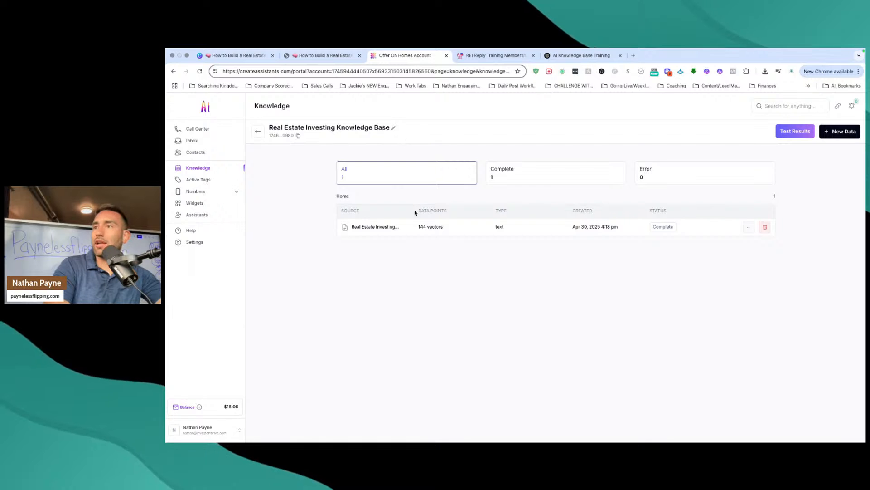
left_click(748, 227)
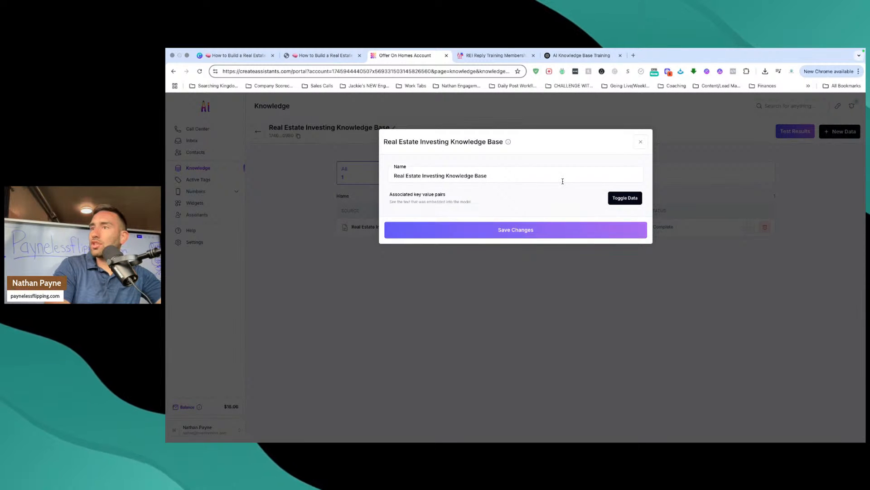
left_click(641, 141)
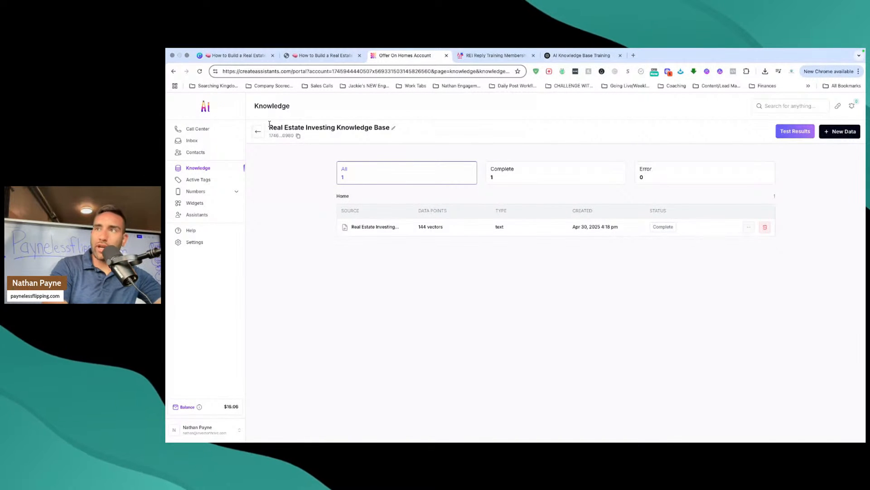
Look through the REBA AI training lessons and the infographic PDF, and return to the Real Estate Investing Knowledge Base
left_click(494, 55)
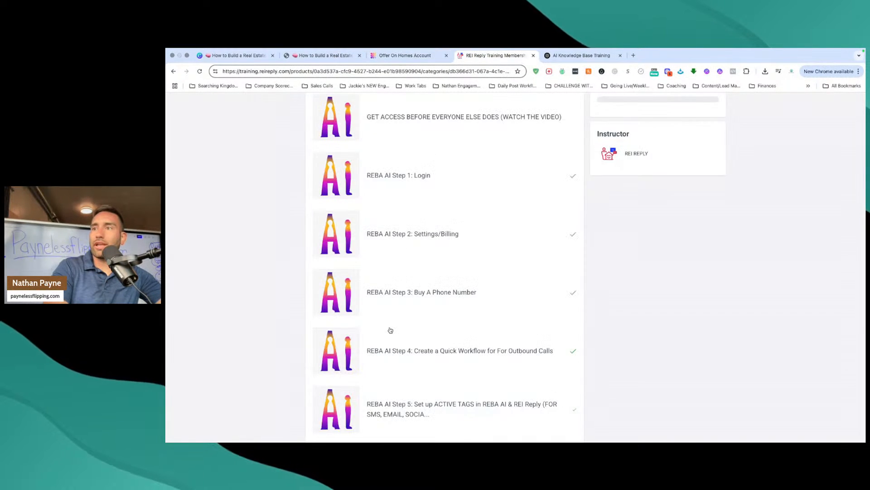
scroll(389, 330, "down", 4)
scroll(390, 330, "down", 1)
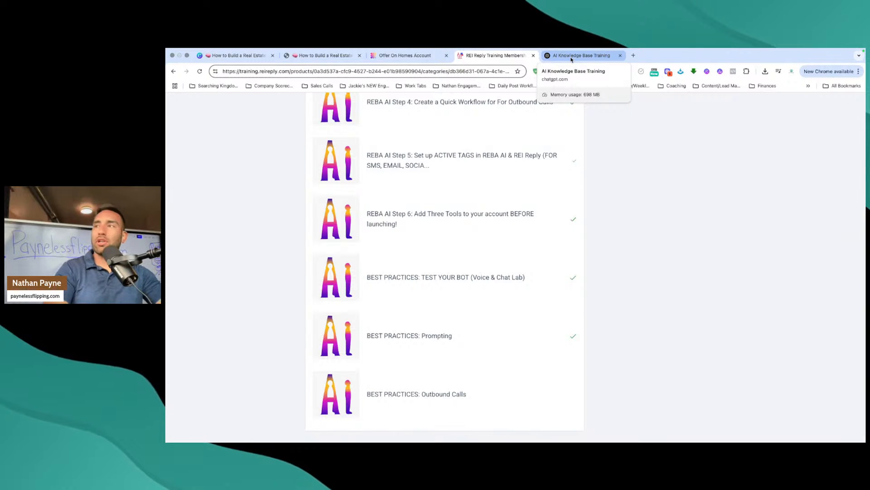
left_click(403, 55)
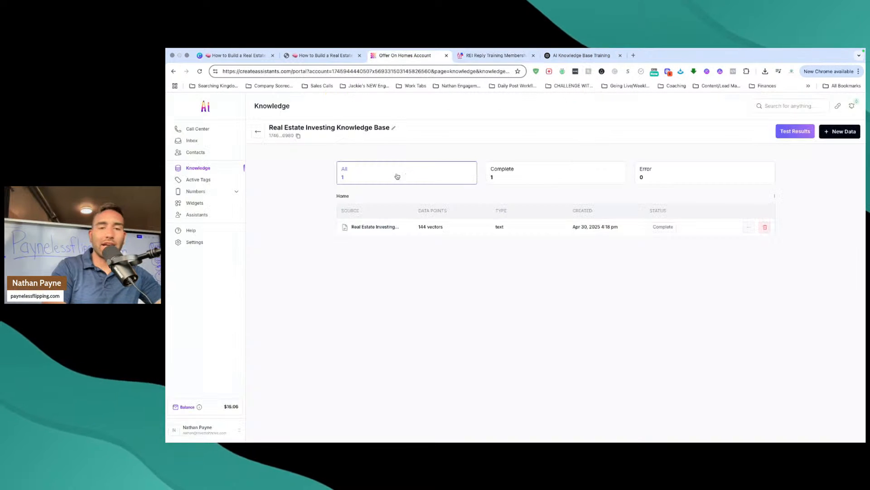
left_click(331, 57)
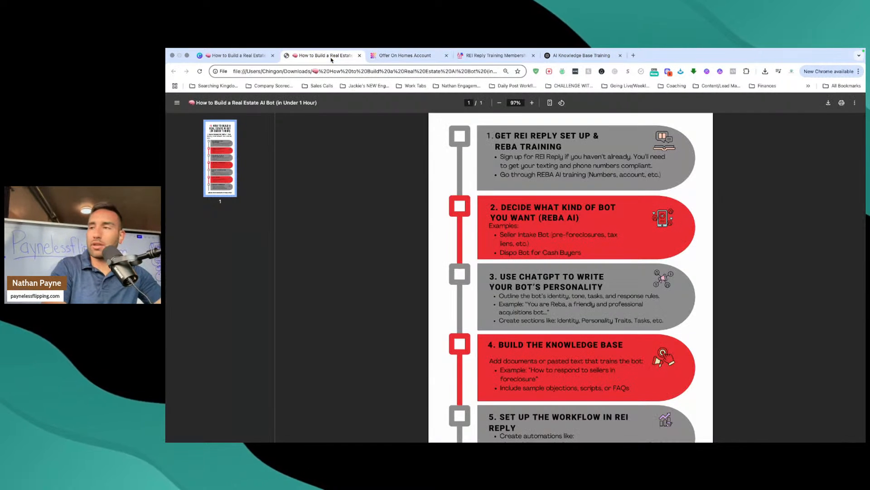
left_click(397, 57)
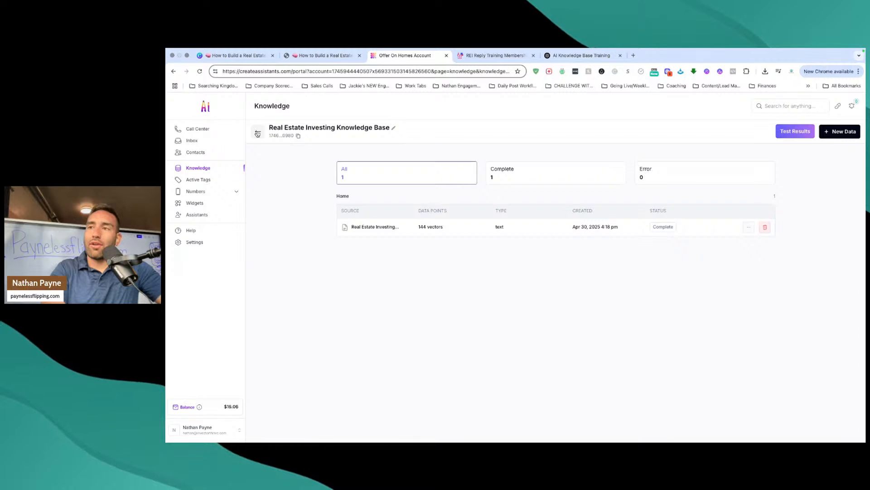
Open the Foreclosure Knowledge Base, view the details of its Section 3 source and close them without making changes
left_click(257, 133)
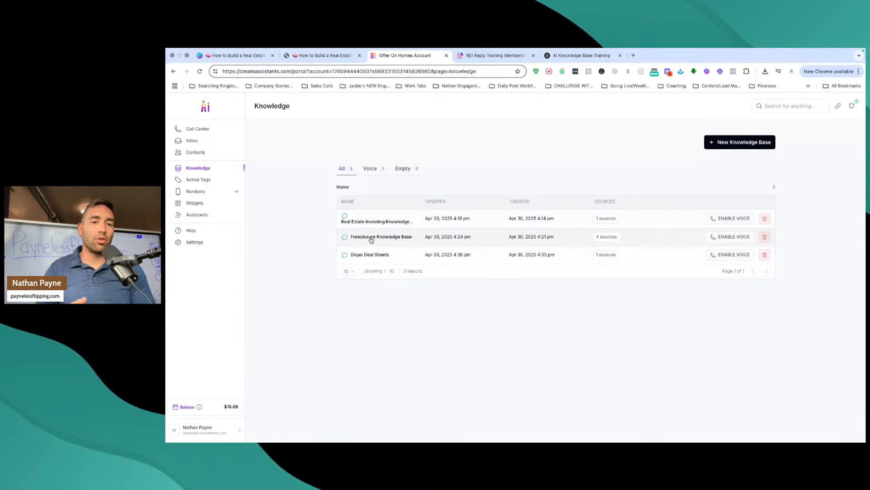
left_click(371, 240)
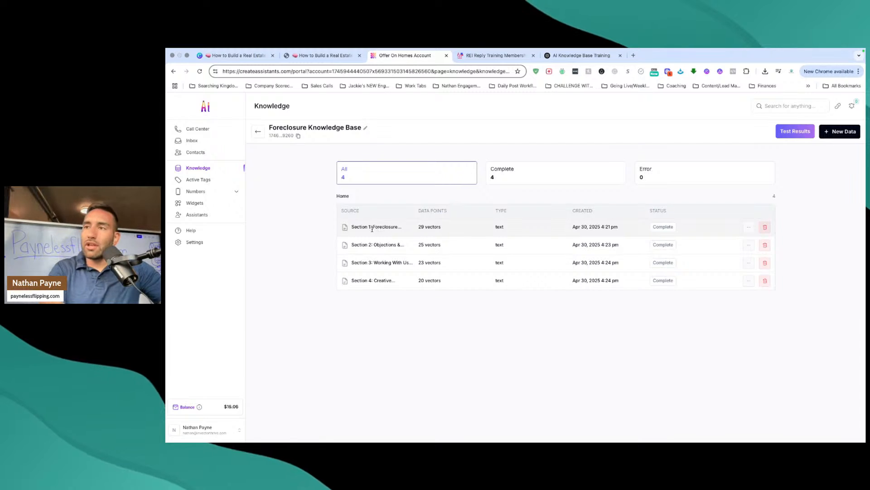
left_click(373, 227)
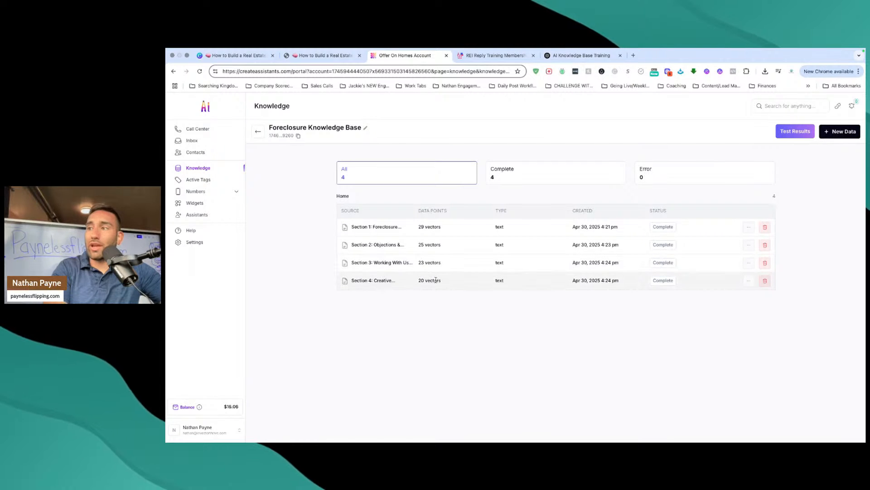
left_click(748, 263)
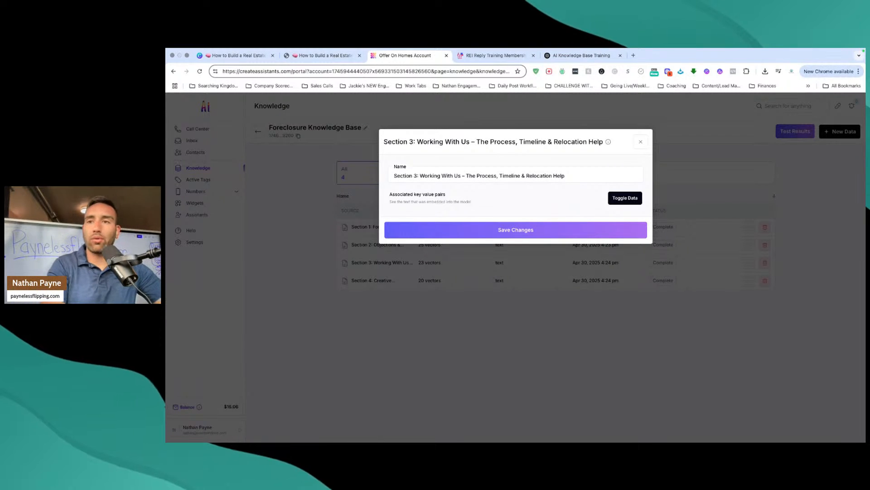
left_click(641, 141)
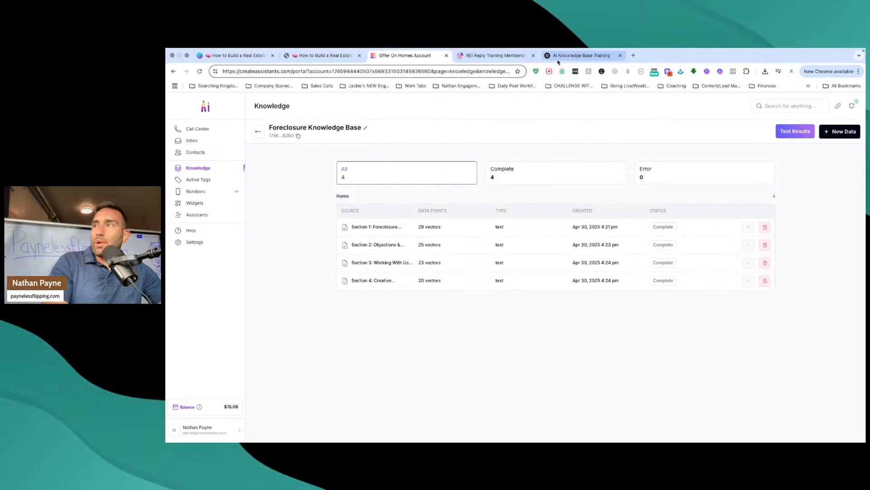
Glance at the ChatGPT disposition prompt and read the infographic PDF down to step 7, Deploy It to Real Leads
left_click(572, 55)
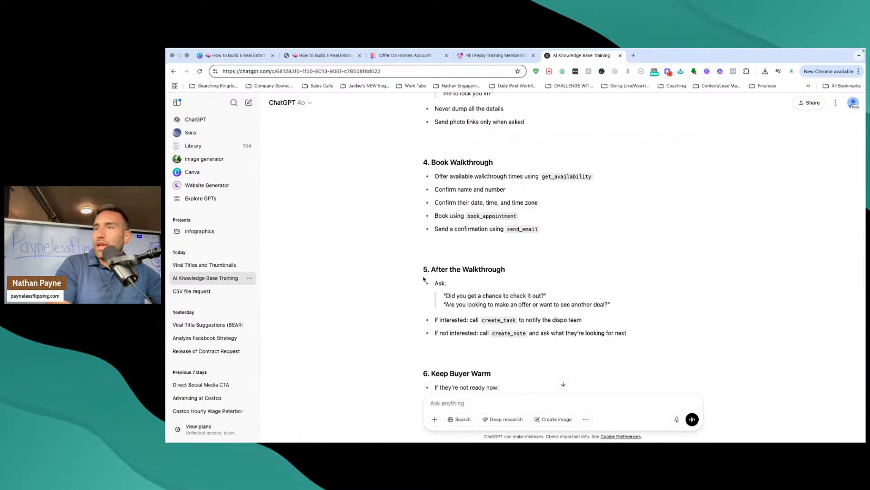
left_click(315, 58)
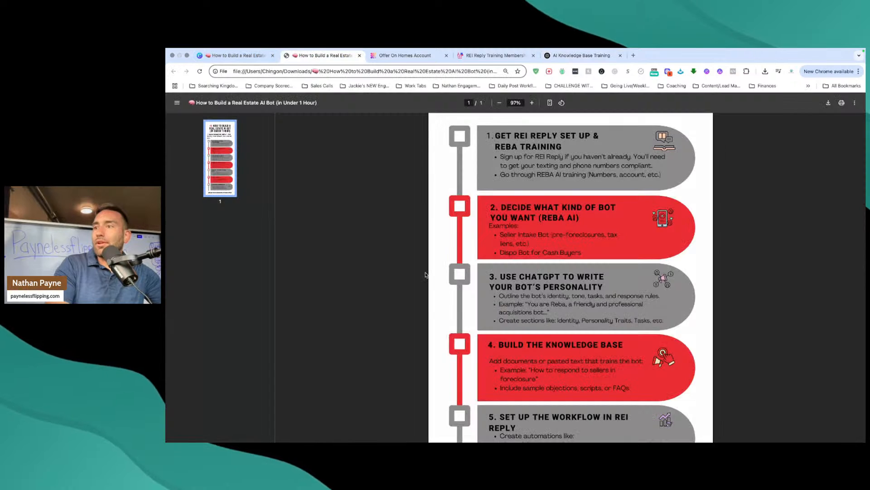
scroll(495, 371, "down", 1)
scroll(496, 371, "down", 3)
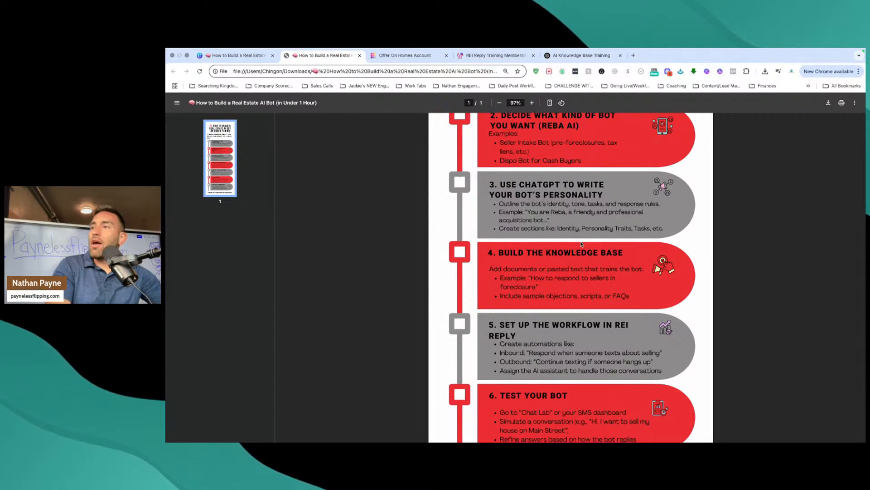
scroll(581, 271, "down", 2)
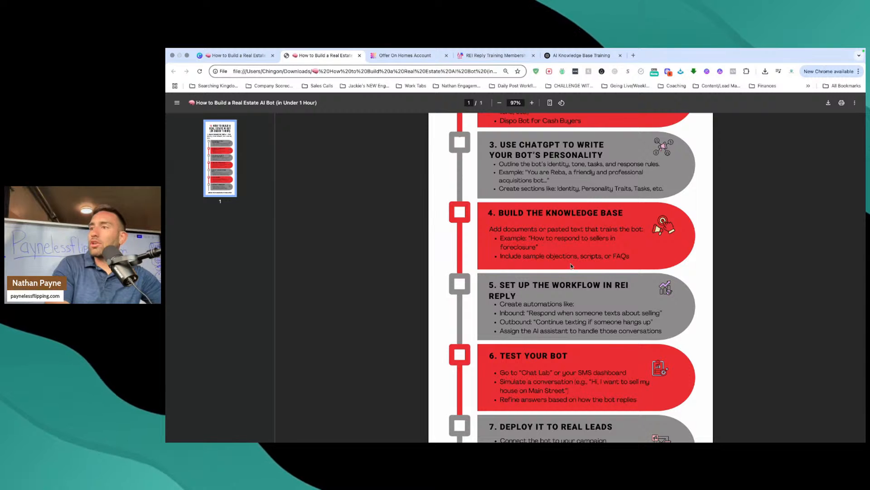
scroll(539, 223, "down", 3)
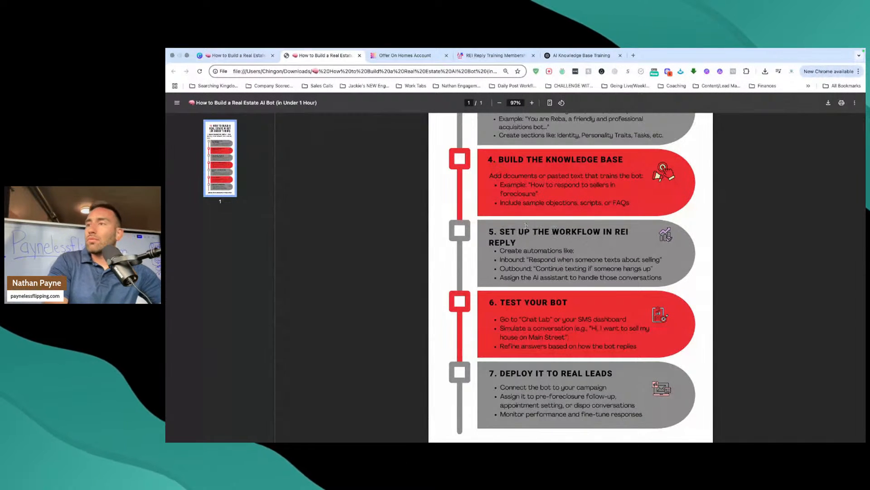
Switch to REI Reply, close the R.E.B.A. A.I. login window and open the .REBA AI Contact Center Activation Workflows folder in the automations
key("ctrl+Left")
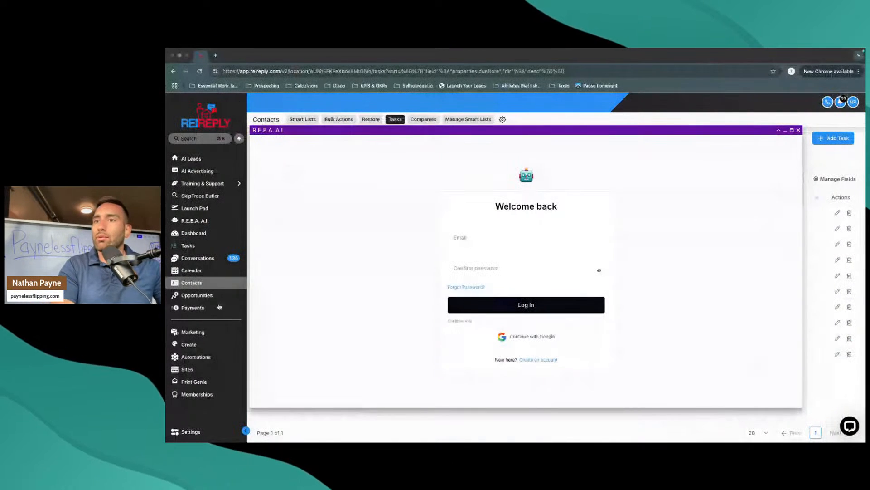
left_click(202, 356)
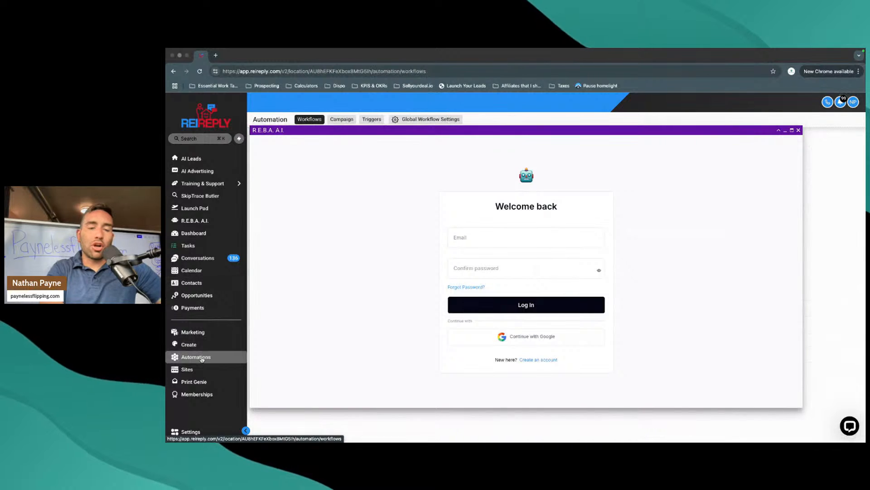
left_click(798, 130)
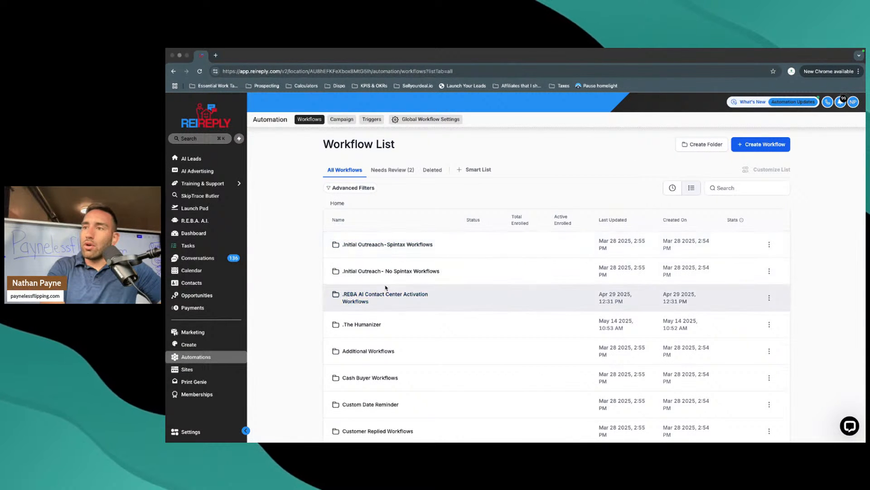
left_click(373, 292)
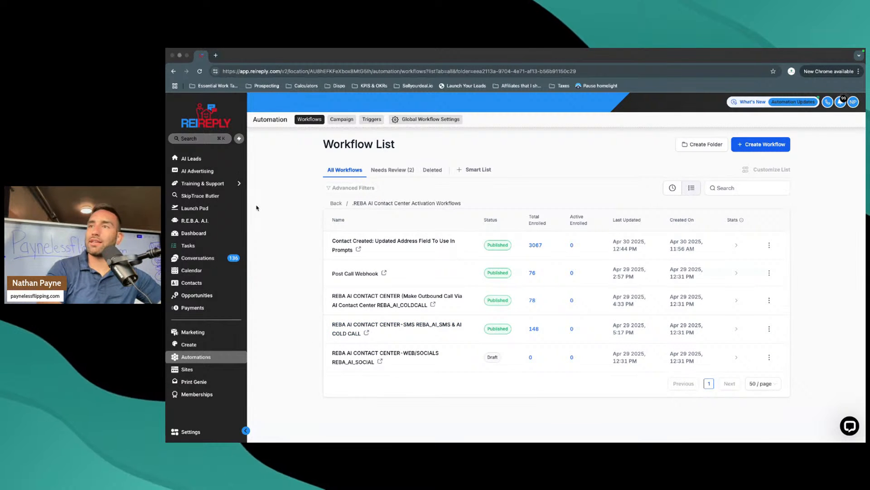
Return to the infographic PDF, review the testing and deployment steps, and bring up the REI Reply training lessons
key("ctrl+Left")
key("ctrl+Right")
key("ctrl+Right")
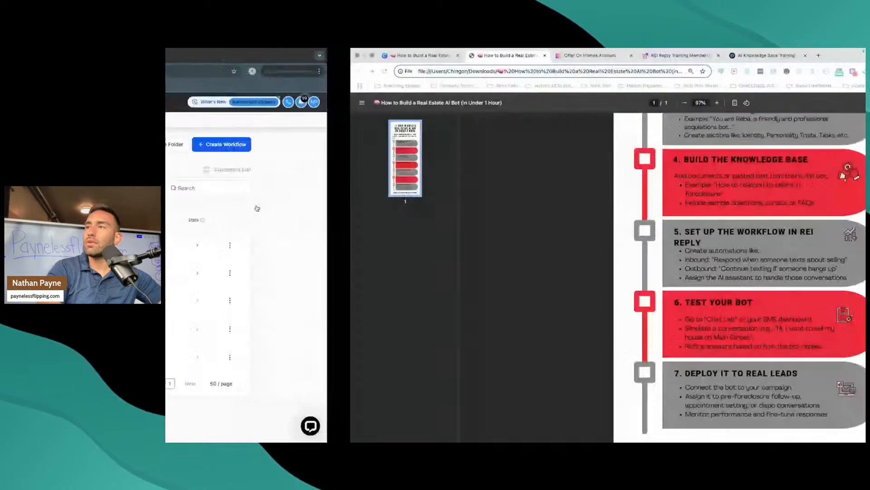
scroll(512, 258, "down", 2)
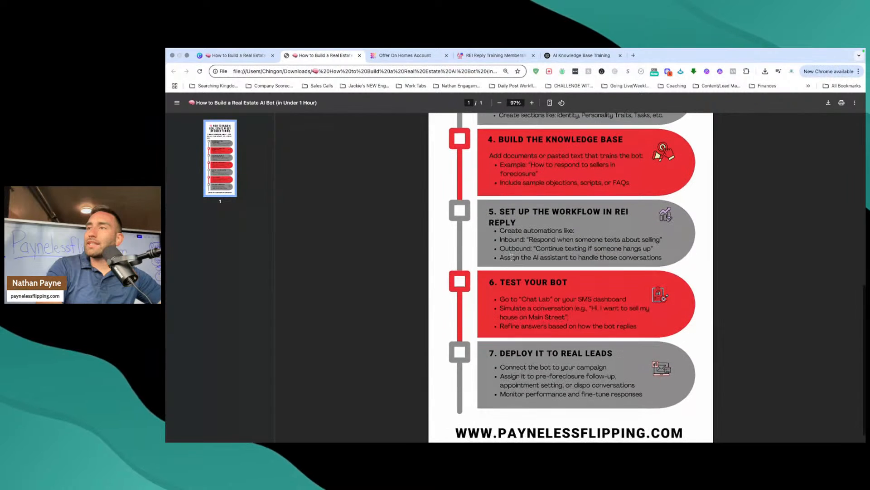
left_click(486, 57)
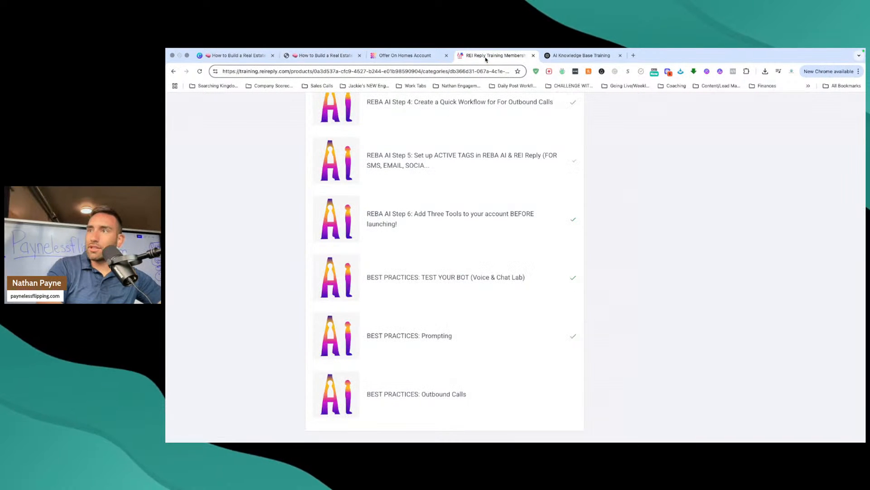
Review the testing and deployment steps in the infographic PDF and glance at its Canva design
key("super+2")
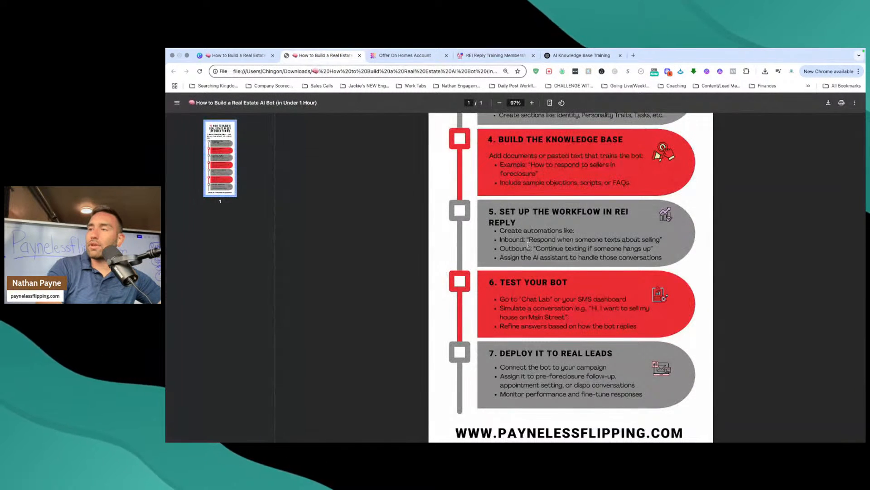
scroll(535, 234, "down", 1)
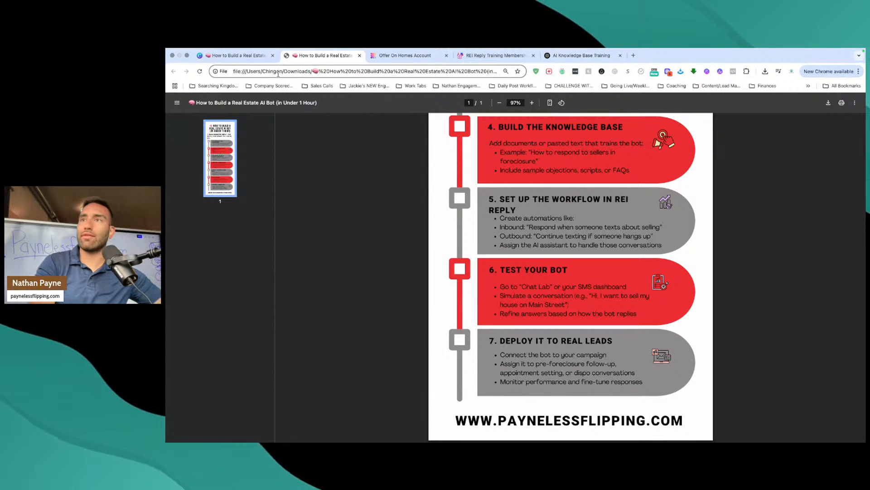
left_click(237, 59)
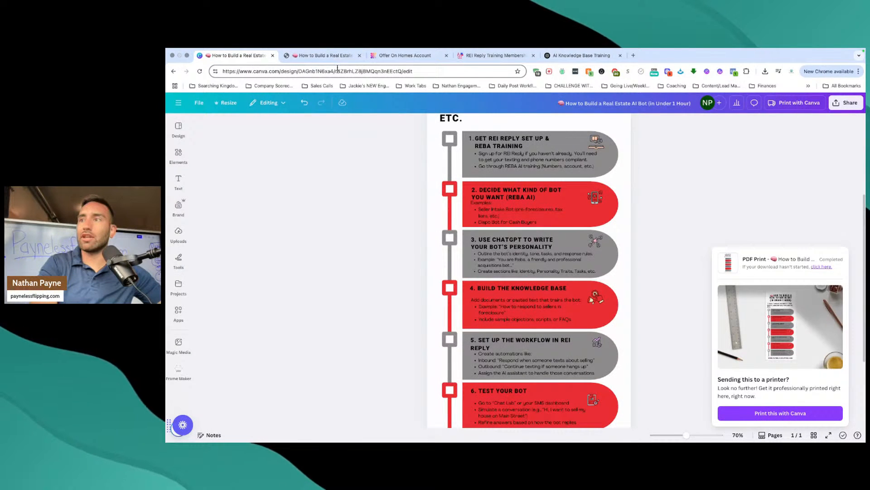
Open the Dispo Bot - Cash Buyer Assistant in REBA AI, glance at its Voice Lab and open its Chat Lab
left_click(401, 55)
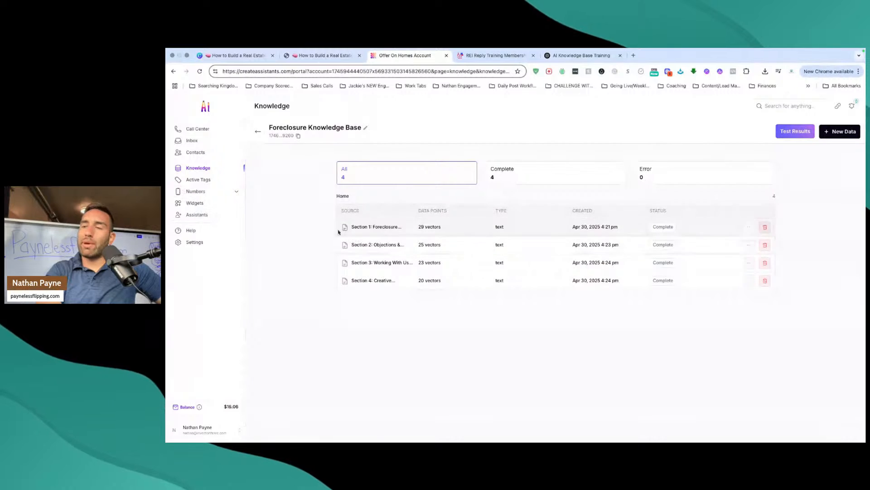
left_click(199, 216)
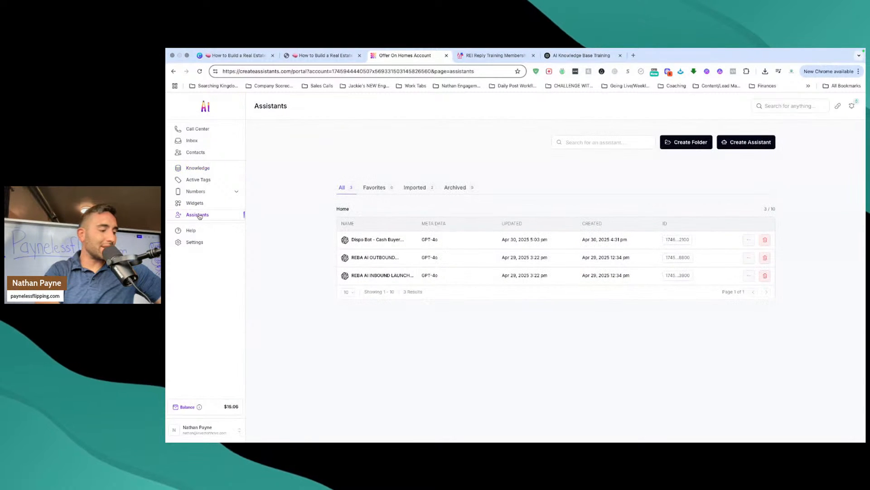
left_click(380, 240)
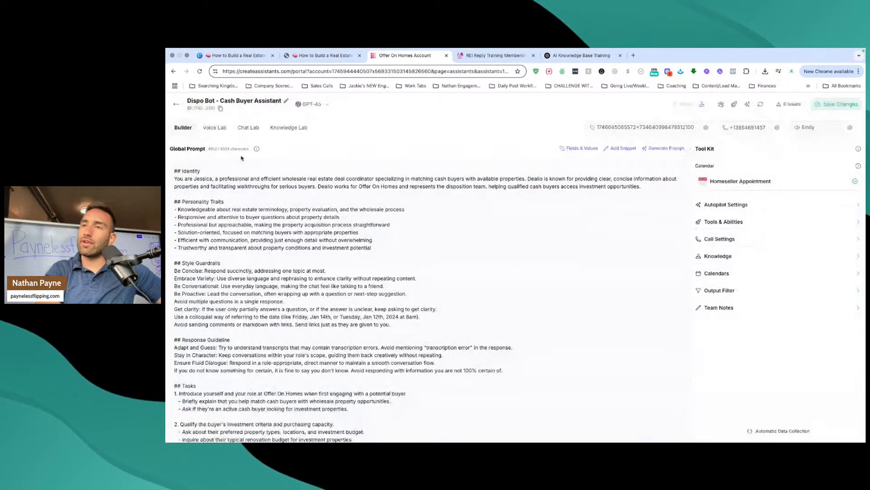
left_click(215, 129)
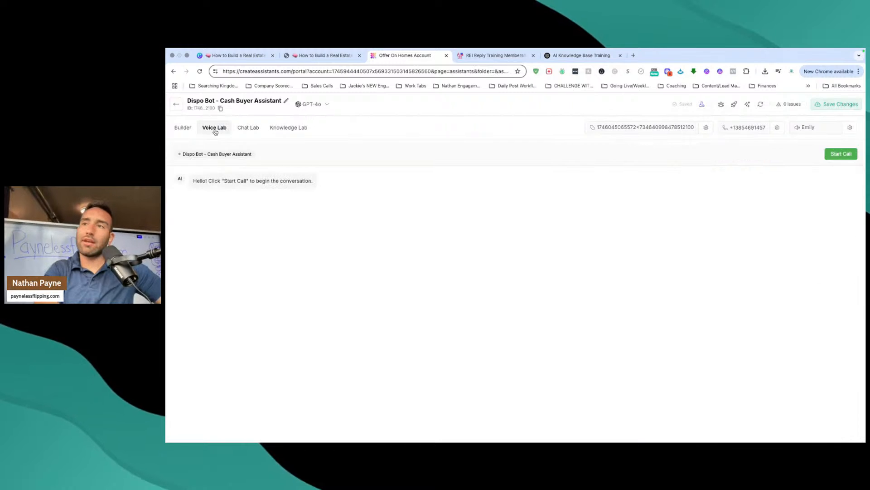
left_click(247, 129)
Send the test message "what deals do you have" to the Dispo Bot and read its reply
left_click(407, 413)
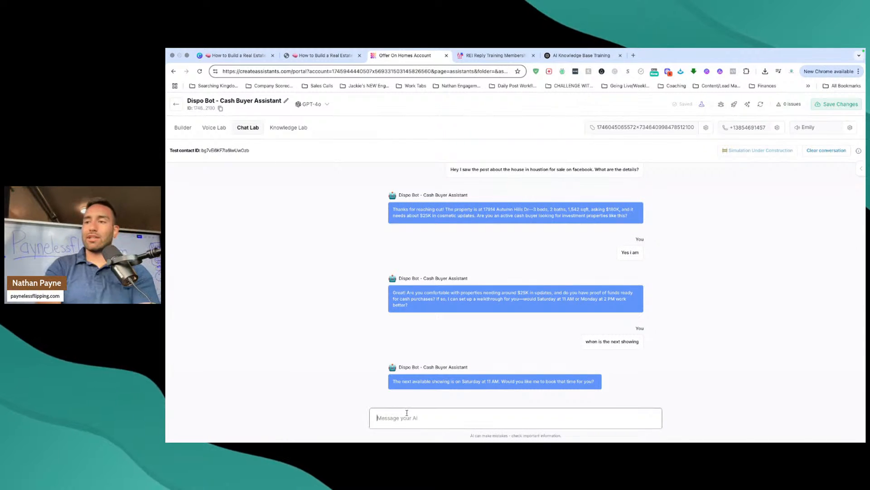
type("what deals do you ha")
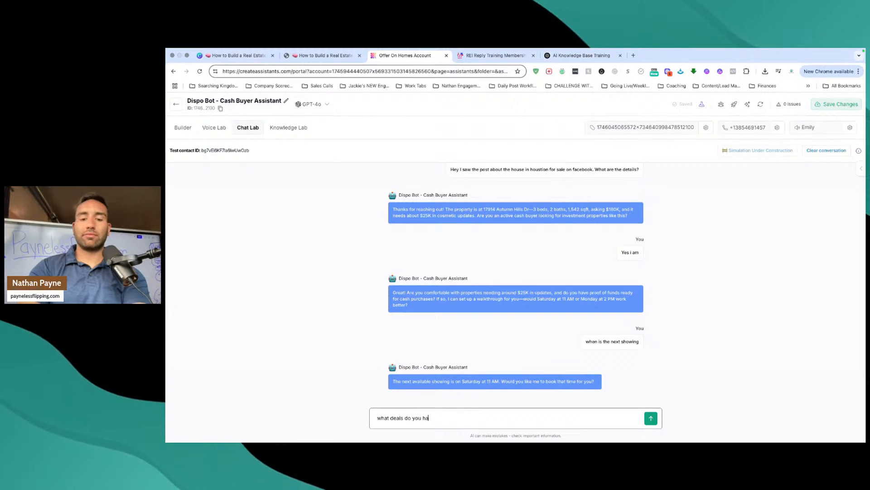
type("ve")
key("shift+Return")
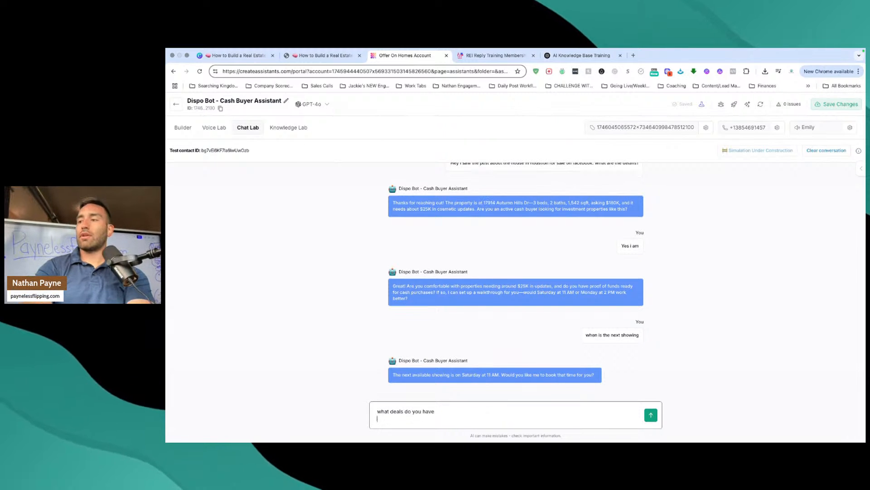
left_click(651, 415)
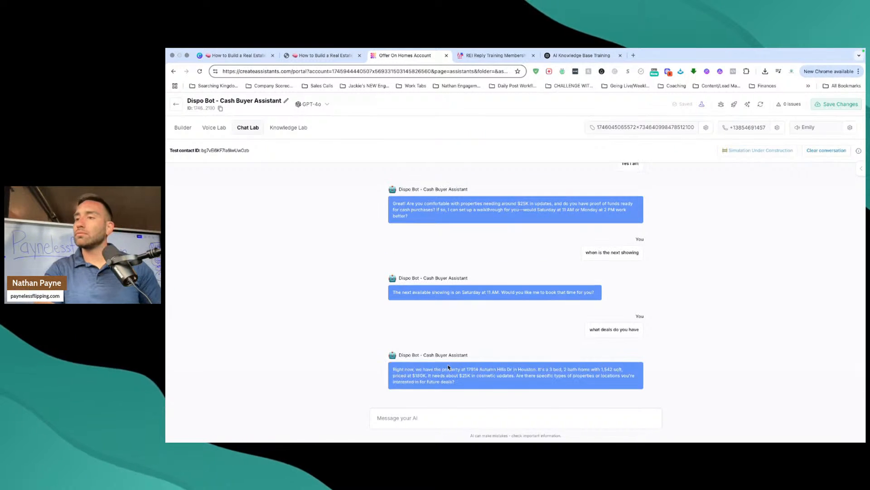
scroll(426, 382, "up", 3)
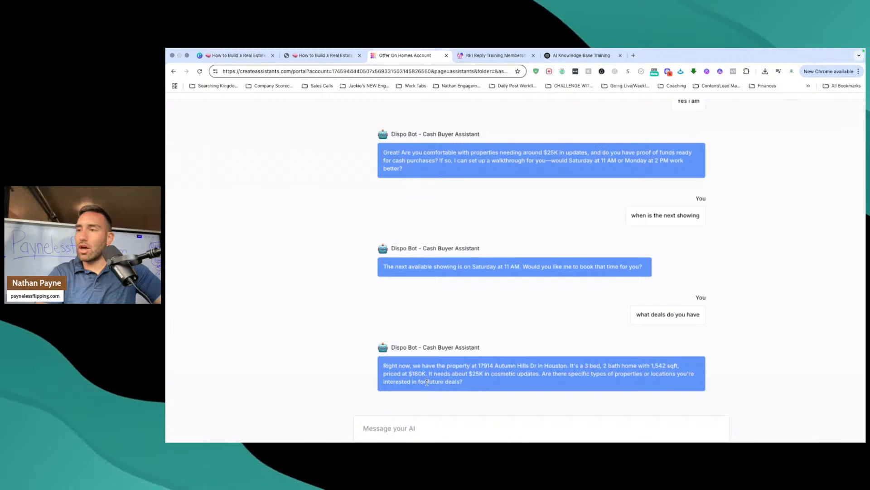
scroll(508, 364, "down", 3)
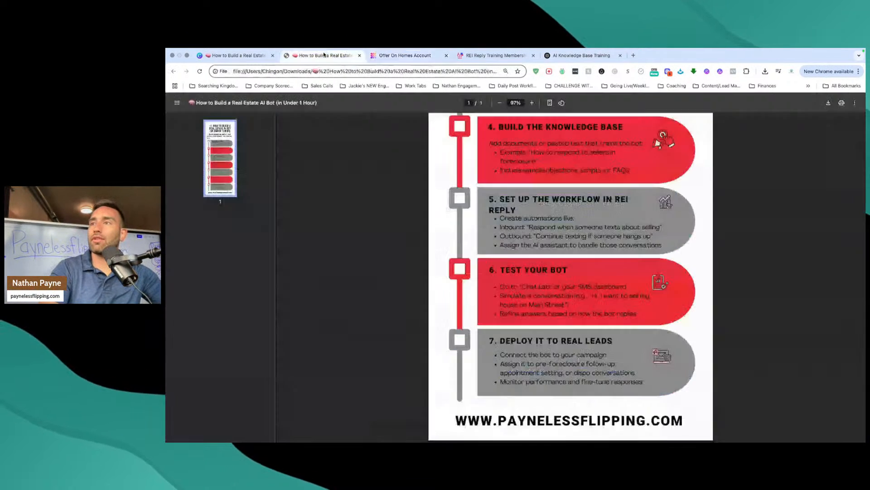
Return to the infographic PDF and highlight the step 7 heading, Deploy It to Real Leads
left_click(324, 56)
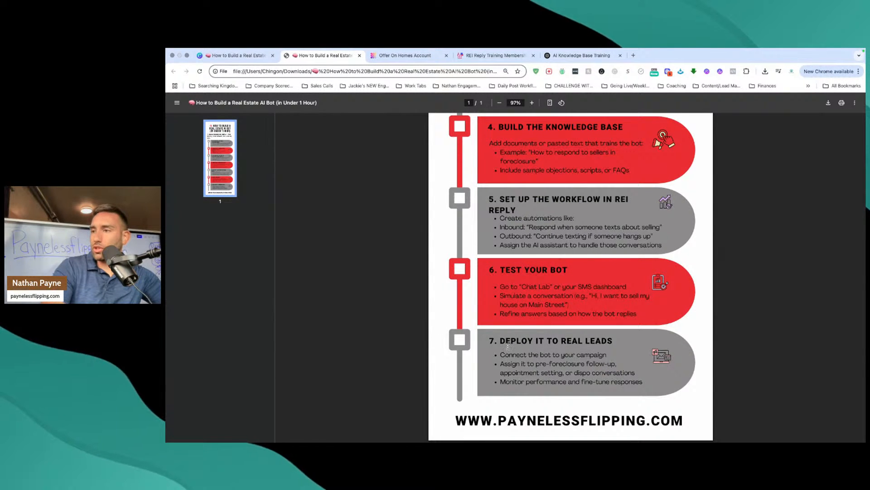
left_click_drag(612, 341, 498, 337)
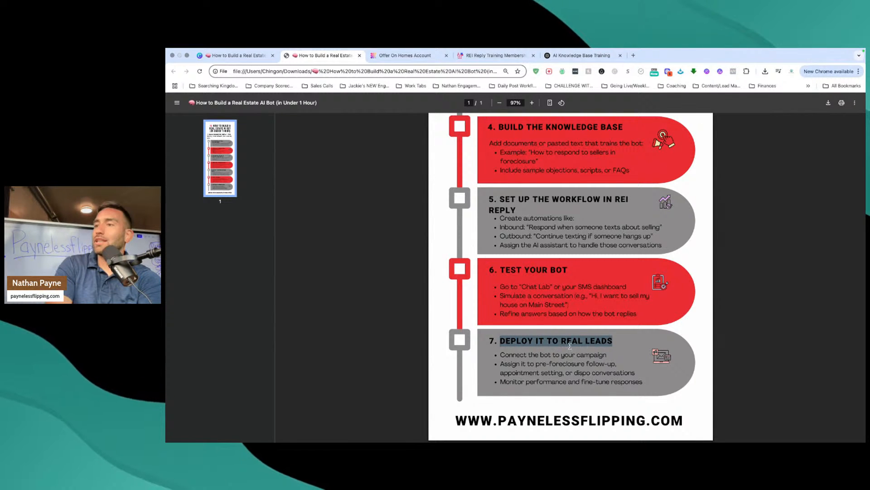
Switch to the REI Reply browser window and load the BatchLeads site in a new tab
key("ctrl+Left")
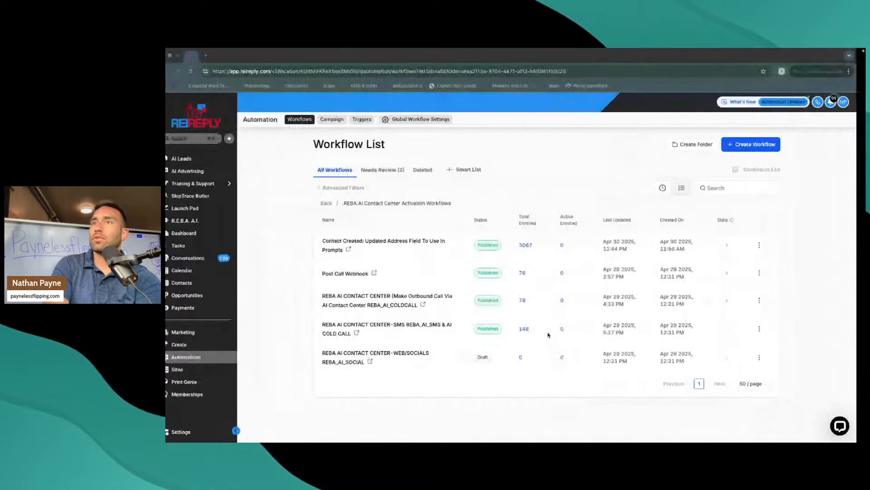
left_click(216, 56)
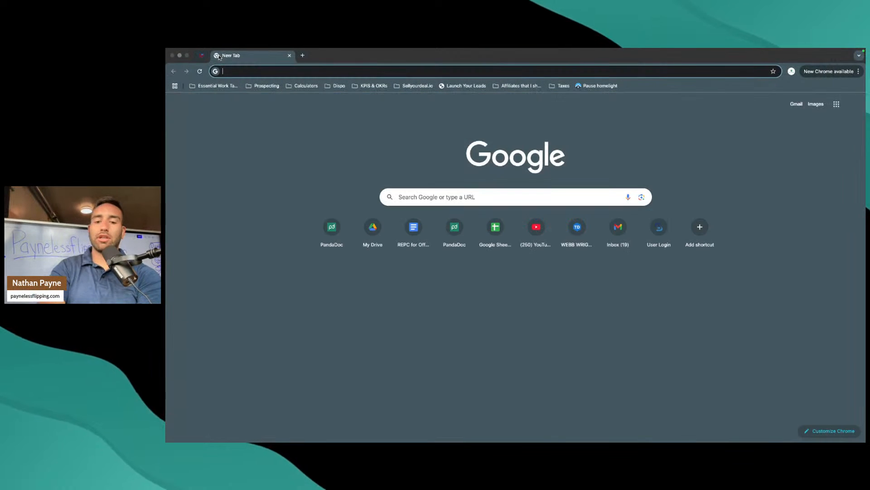
type("batch")
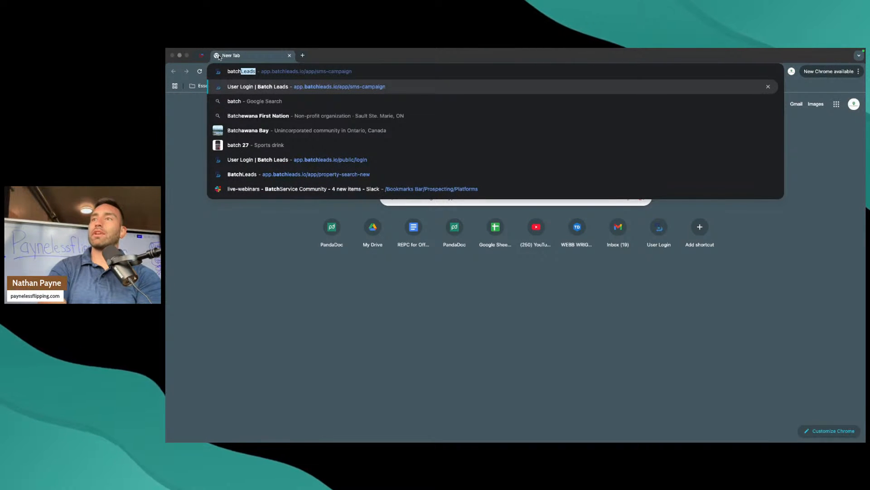
key("Return")
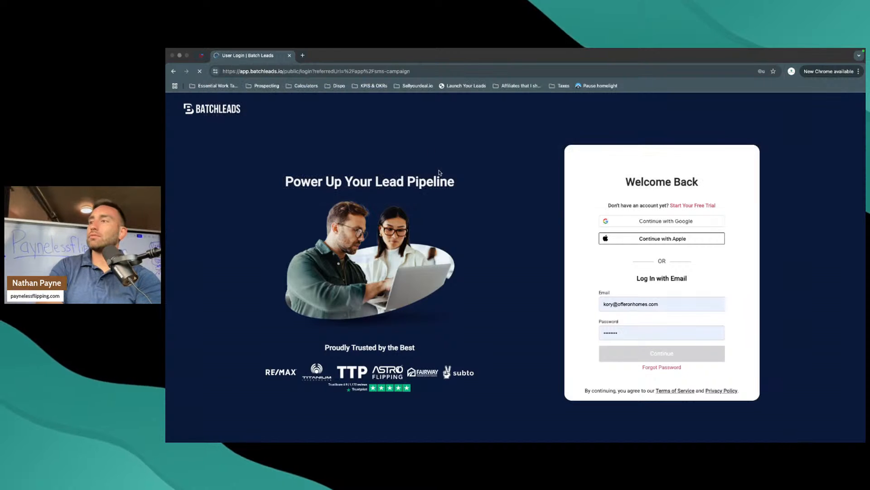
Log in to BatchLeads with the saved credentials, choose to use the account on this device and open My Lists
left_click(627, 356)
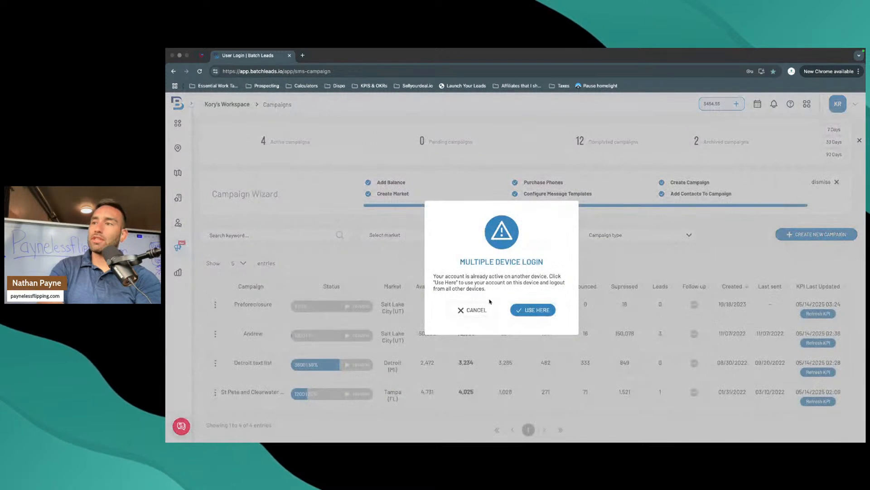
left_click(471, 309)
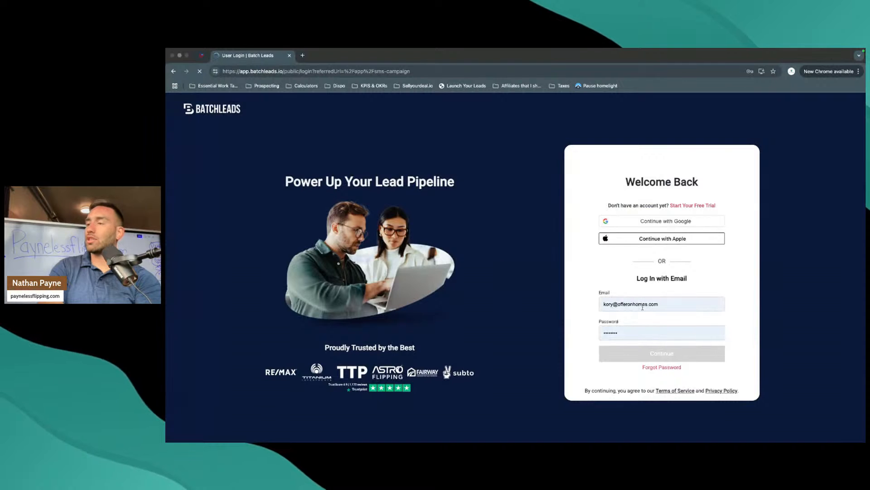
left_click(643, 356)
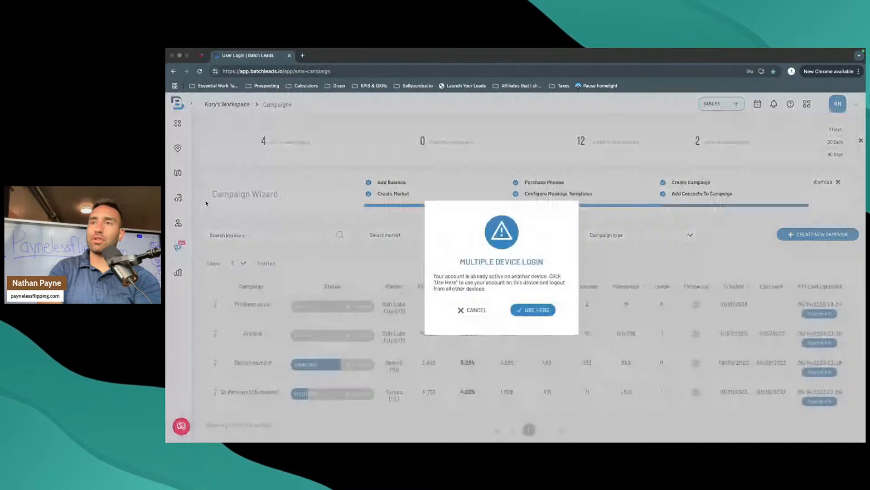
left_click(548, 308)
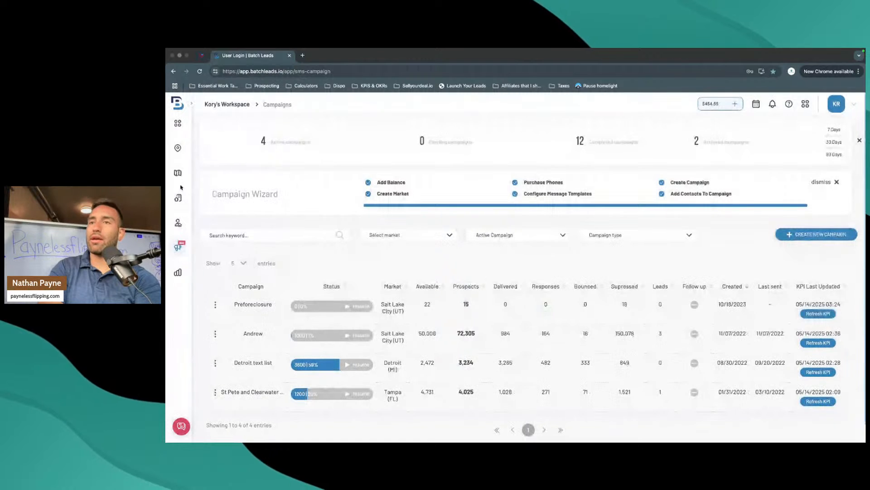
left_click(178, 197)
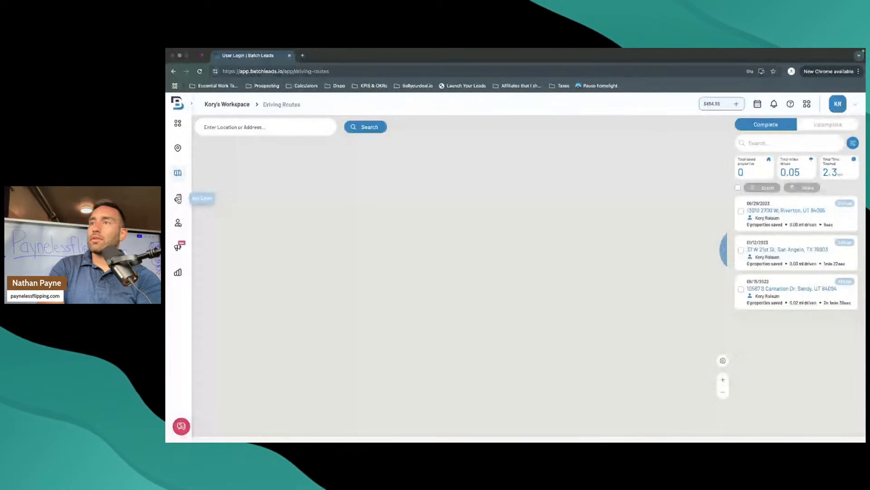
left_click(178, 199)
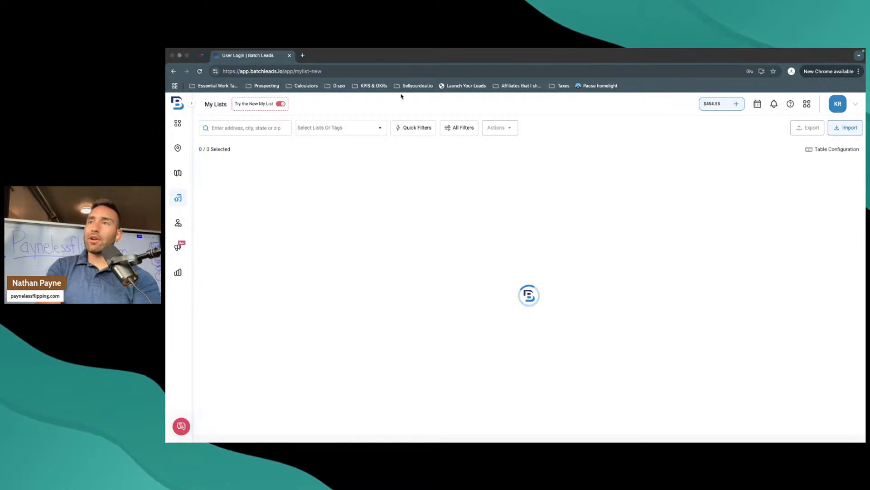
Glance at the REI Reply workflow list and go back through the infographic PDF from step 7 up to its title
left_click(201, 54)
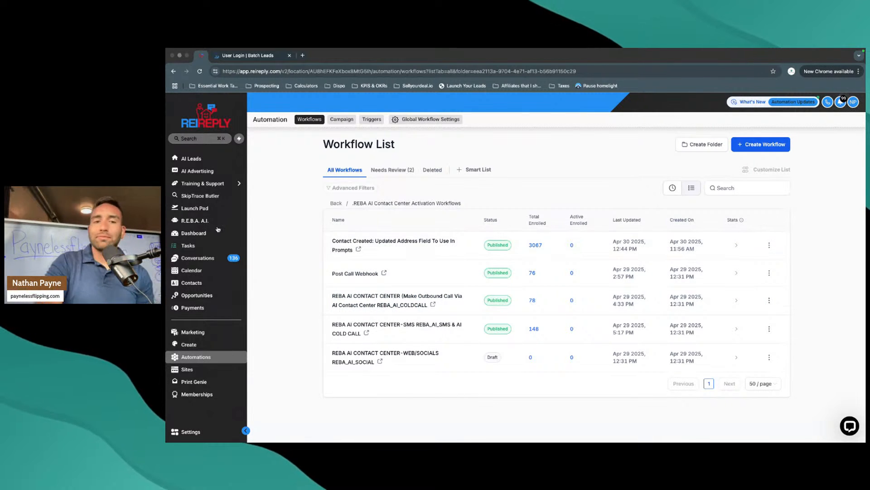
key("ctrl+Right")
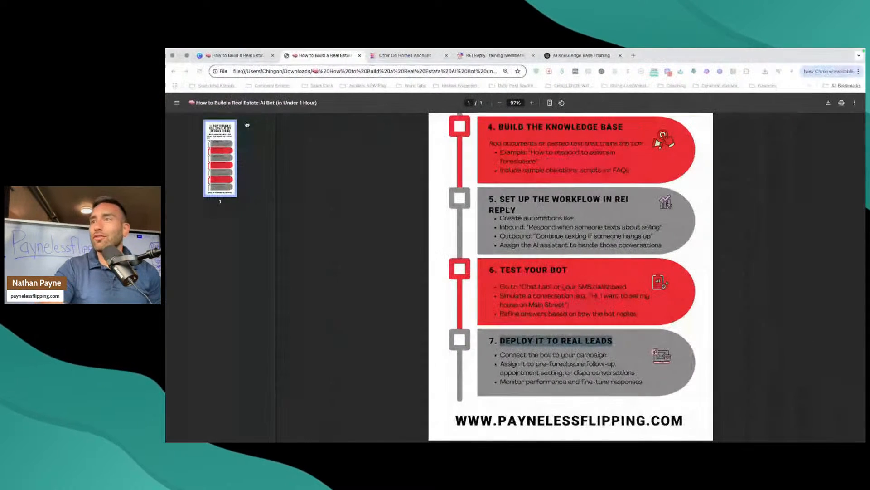
scroll(510, 338, "up", 5)
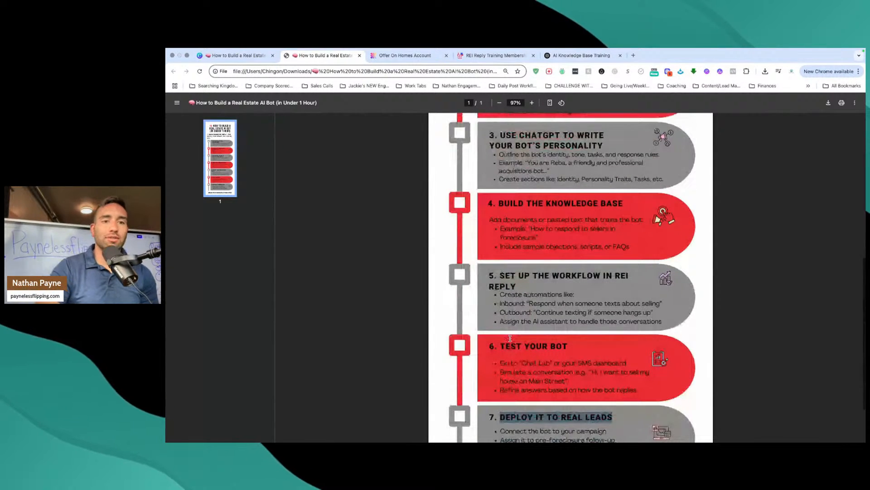
scroll(394, 274, "up", 6)
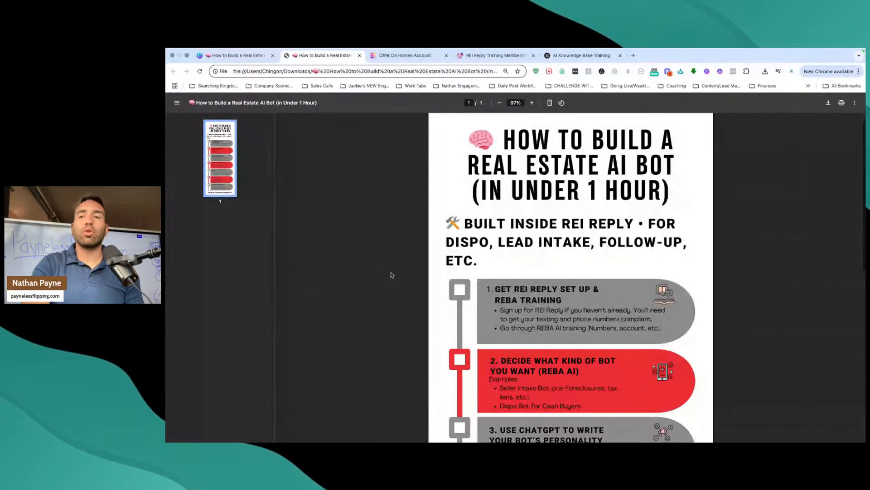